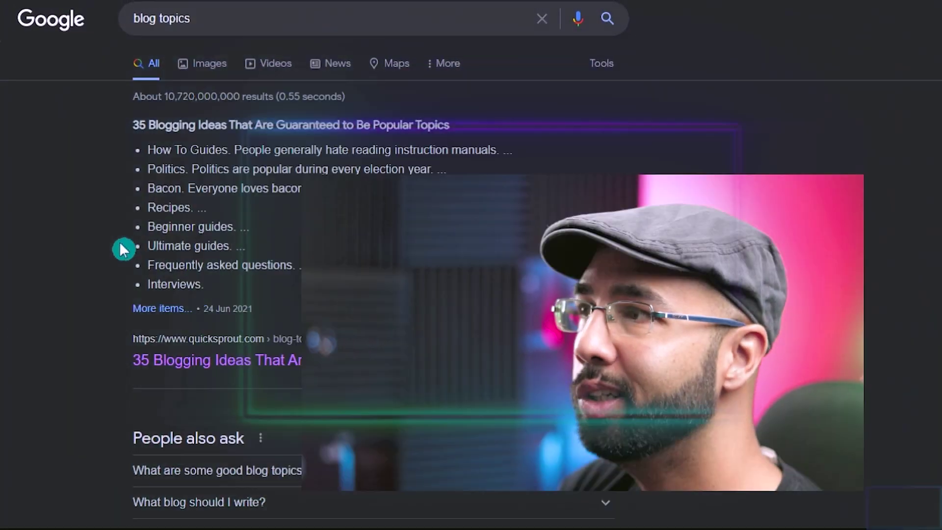
Step: Open the Fizzle.co result '81 Topic Ideas for Starting a Blog that Matters' from Google
scroll(211, 130, "down", 10)
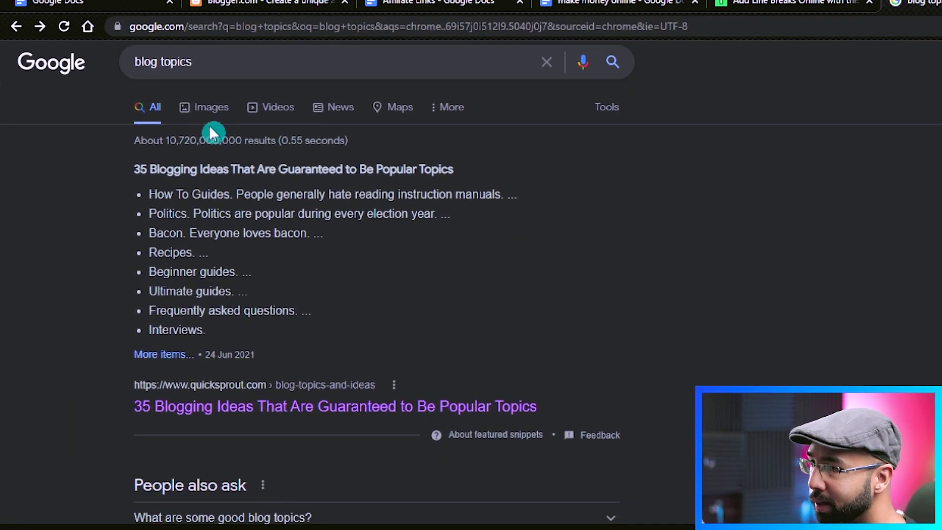
scroll(344, 304, "down", 8)
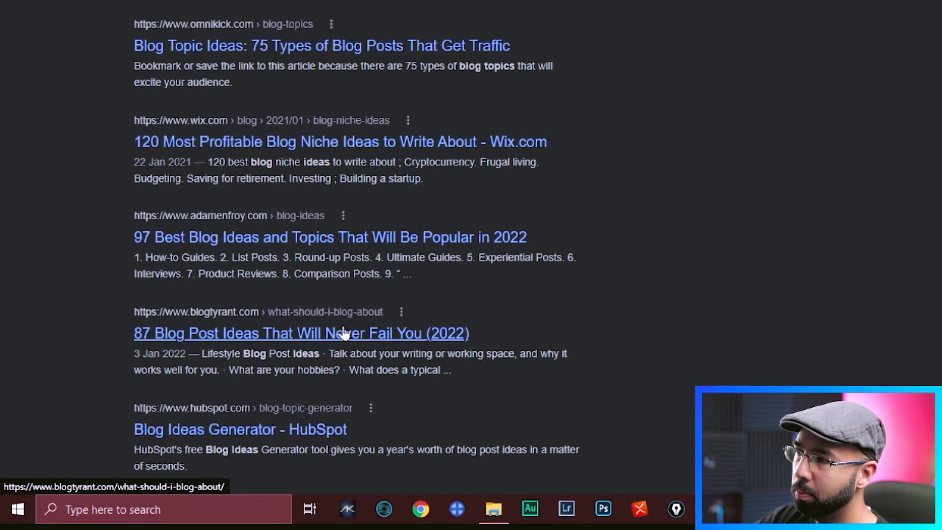
scroll(343, 336, "up", 6)
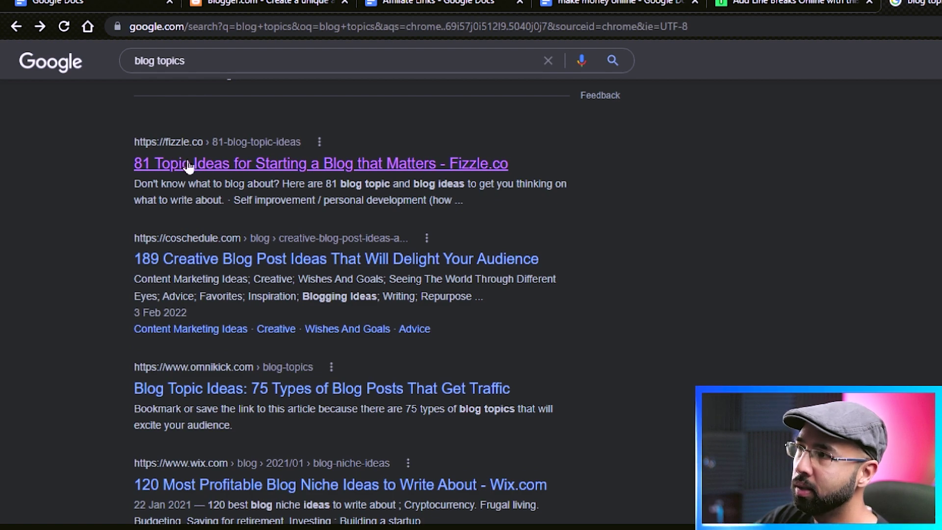
left_click(236, 165)
Step: Scroll through Fizzle.co's numbered list of blog topic ideas
scroll(441, 276, "down", 10)
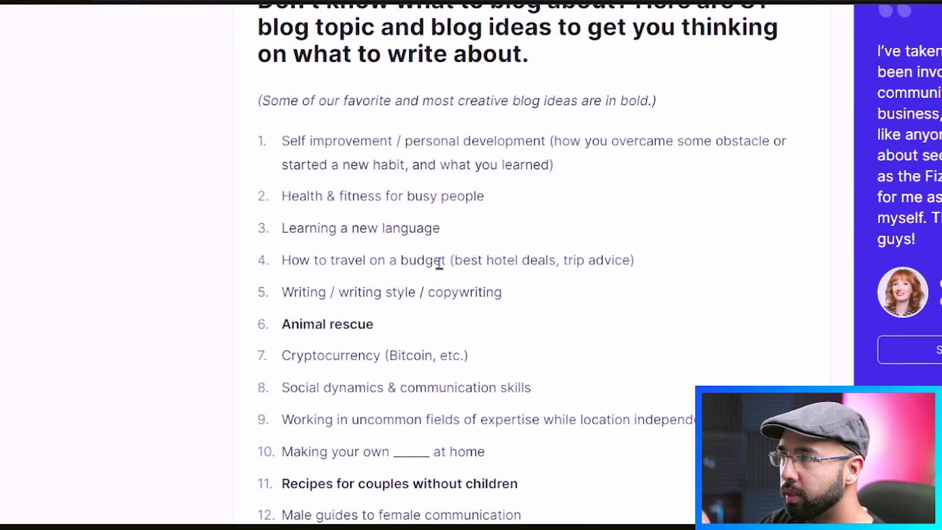
scroll(440, 264, "down", 3)
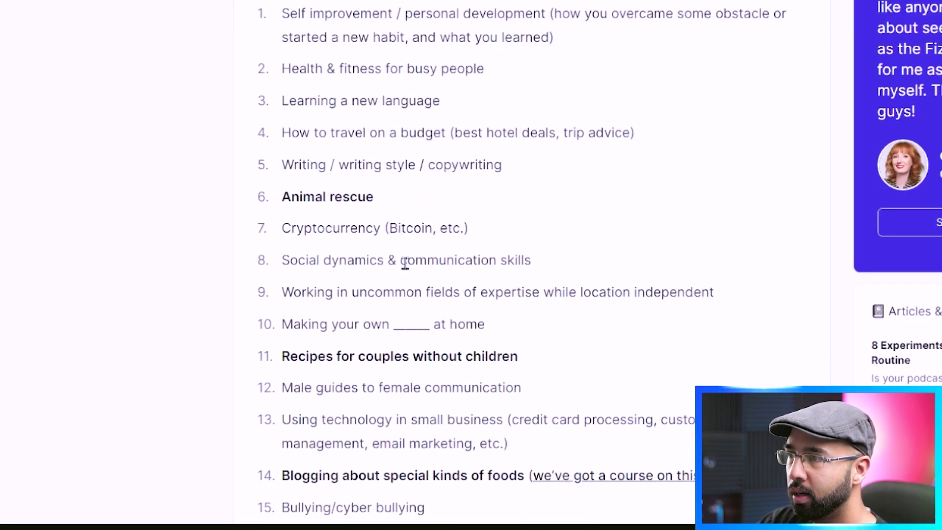
scroll(405, 264, "down", 8)
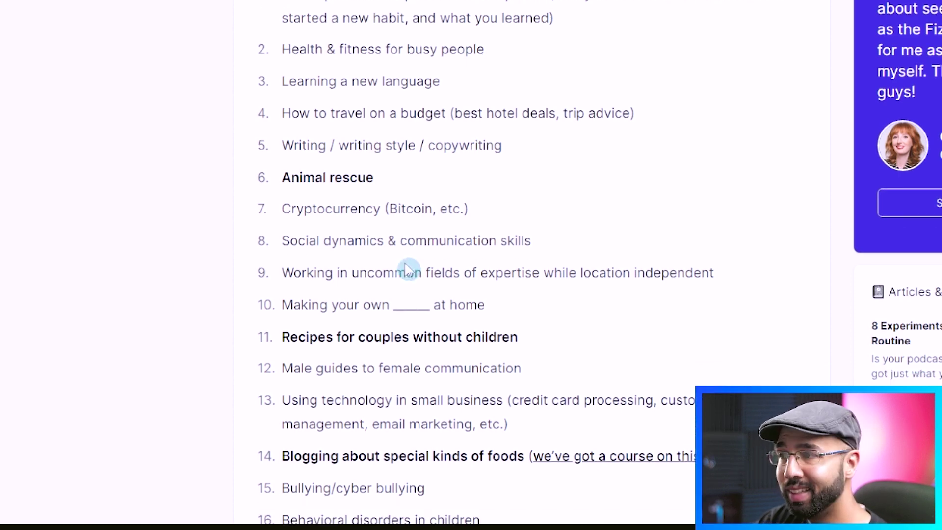
scroll(467, 263, "down", 1)
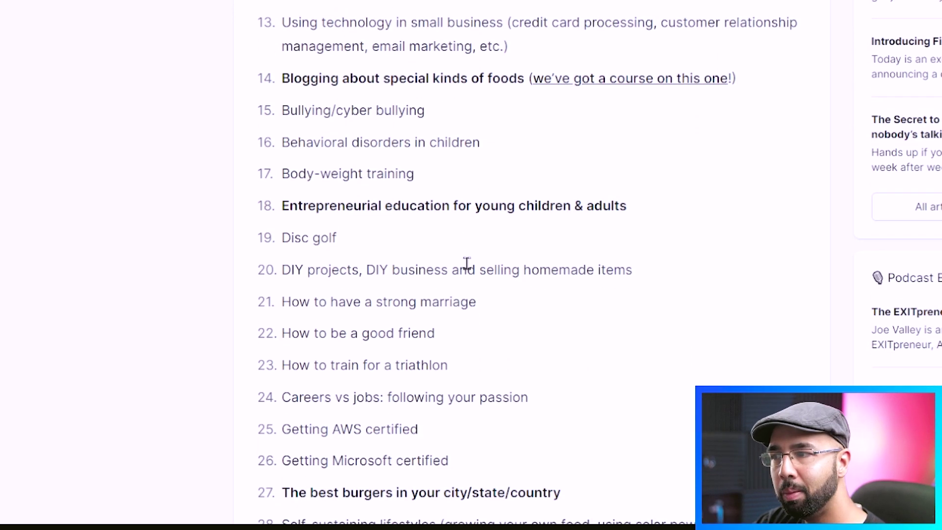
scroll(466, 263, "down", 2)
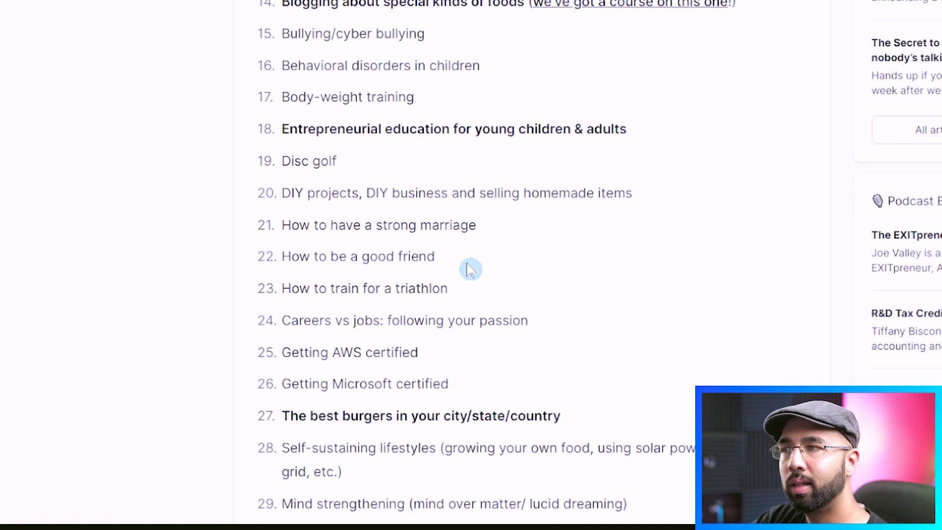
scroll(469, 268, "down", 4)
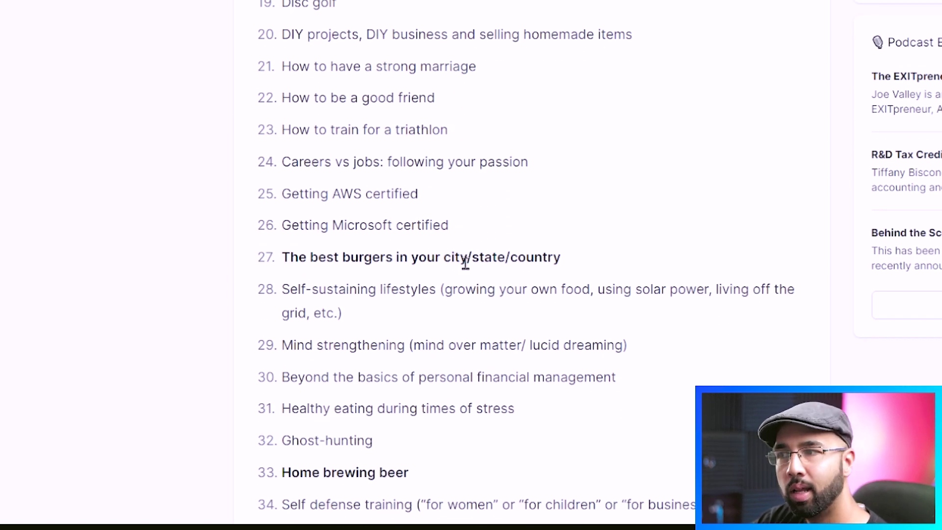
scroll(466, 267, "up", 2)
scroll(467, 267, "up", 10)
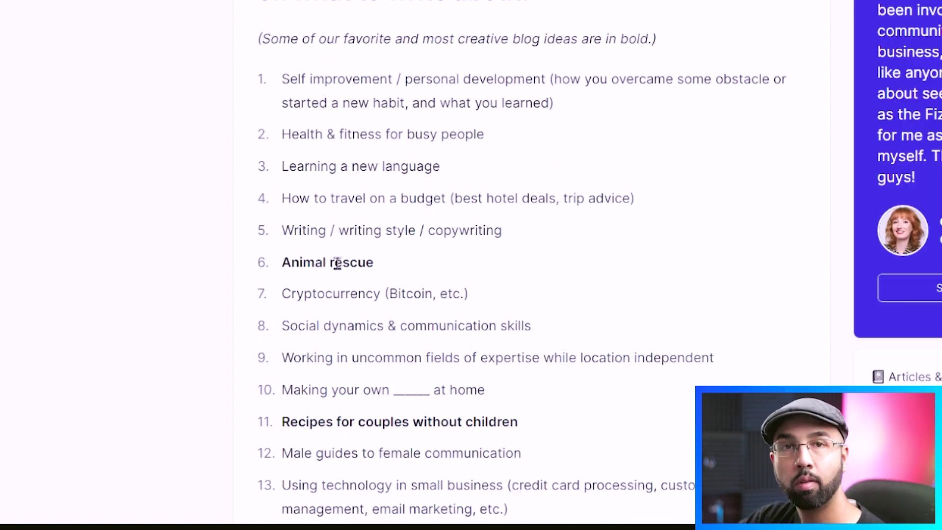
Step: Pick idea 4, 'How to travel on a budget', then look up the booking.com affiliate program
left_click_drag(283, 198, 363, 221)
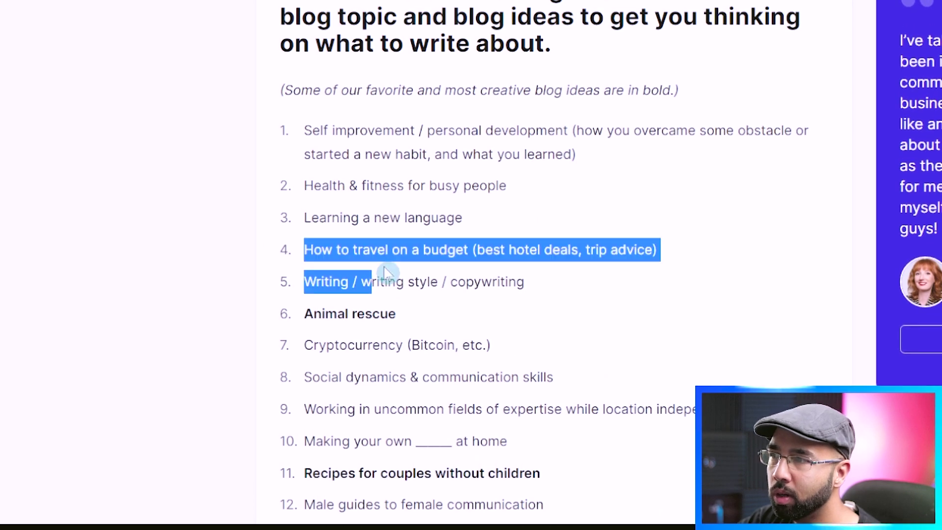
left_click_drag(385, 273, 521, 269)
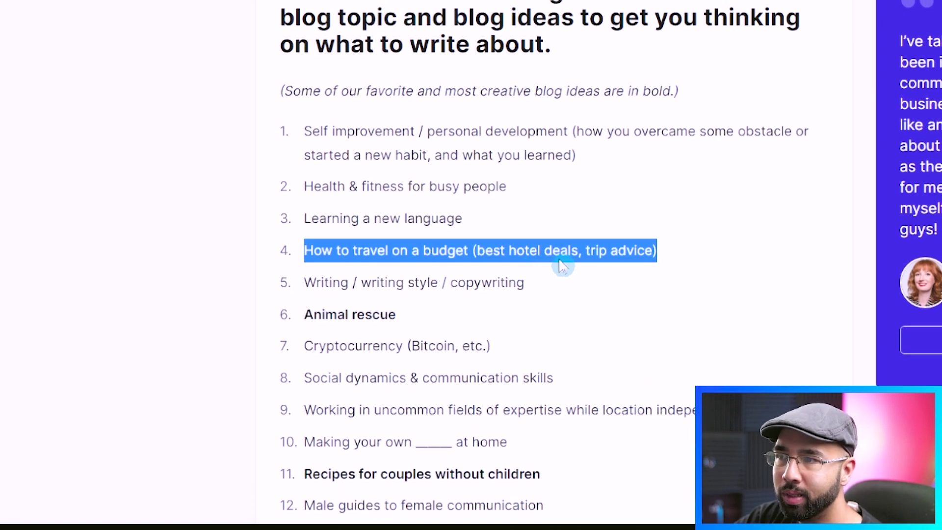
left_click(621, 268)
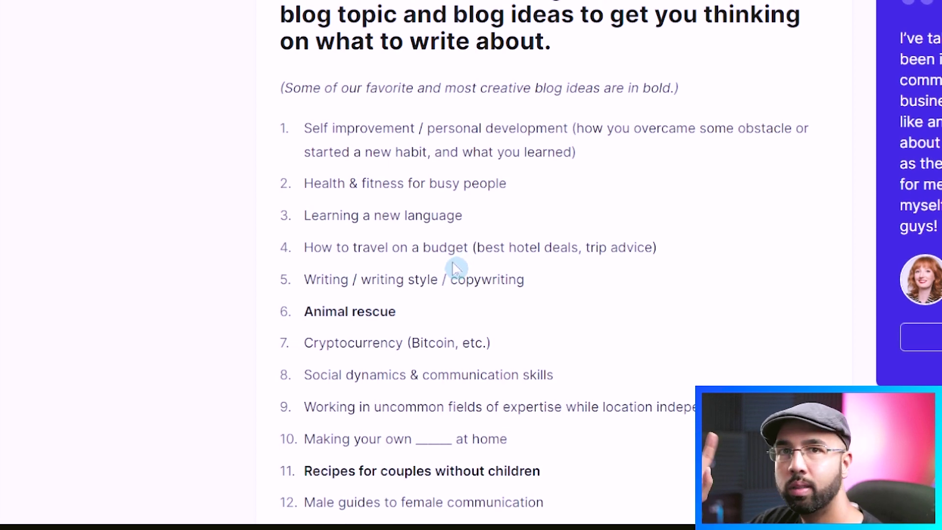
scroll(454, 269, "down", 1)
scroll(444, 255, "up", 2)
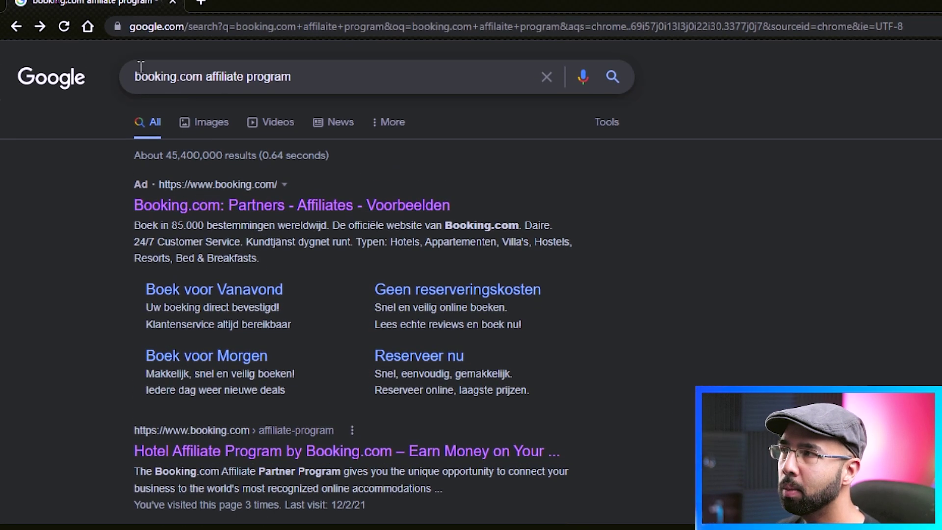
Step: Return to Booking.com's Affiliate Partner Program page and read through its details
left_click(41, 33)
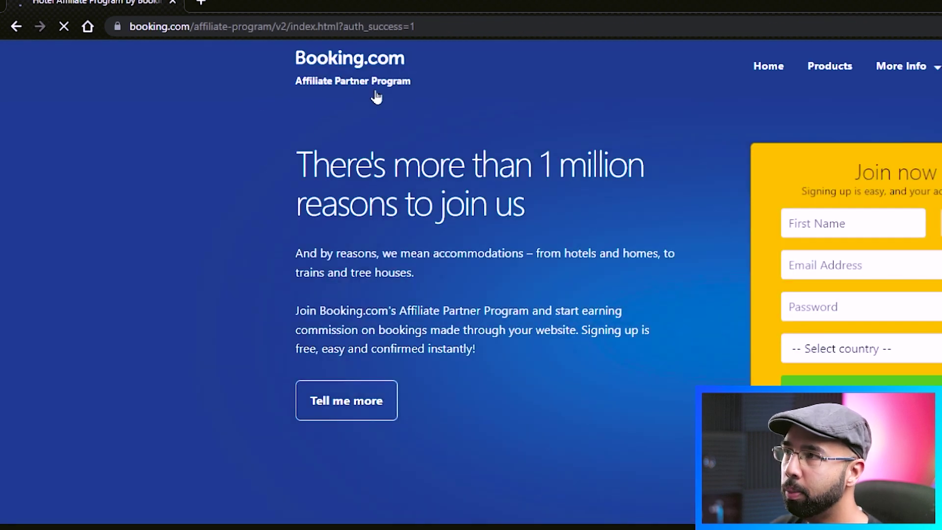
scroll(716, 280, "down", 15)
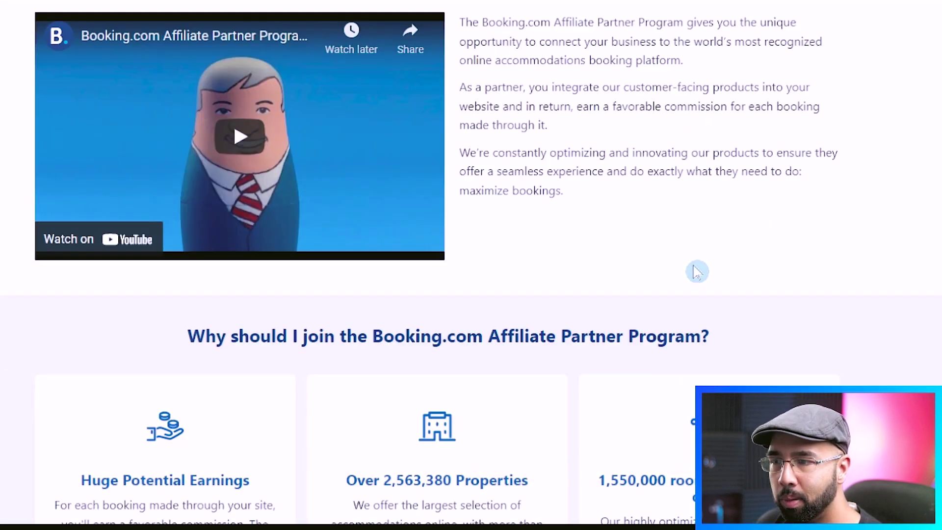
scroll(696, 269, "down", 2)
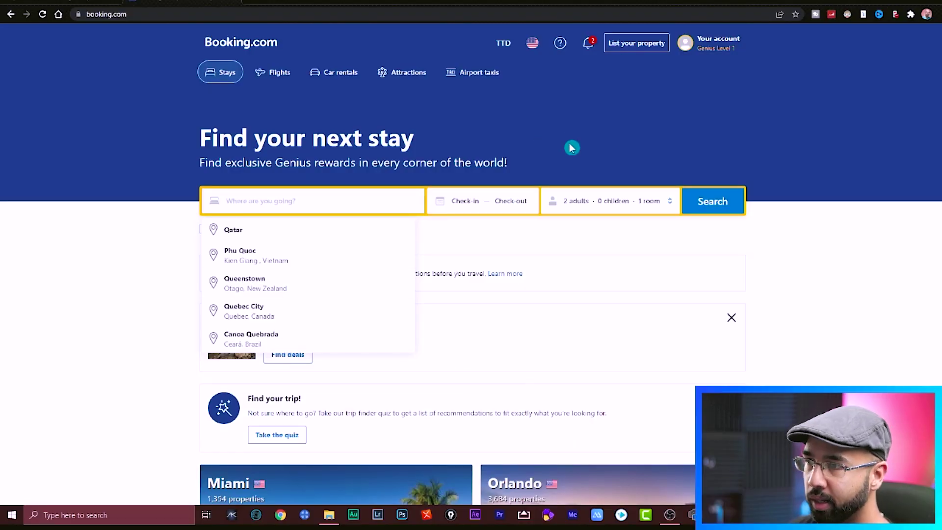
scroll(503, 198, "down", 3)
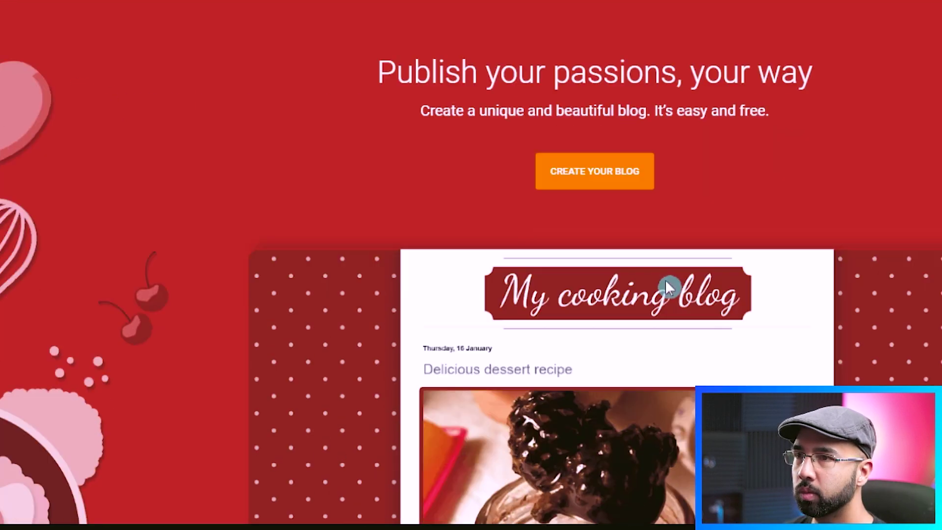
Step: Start a new blog from Blogger's landing page and title it 'SUBSCRIBE FOR FREE'
scroll(563, 251, "down", 5)
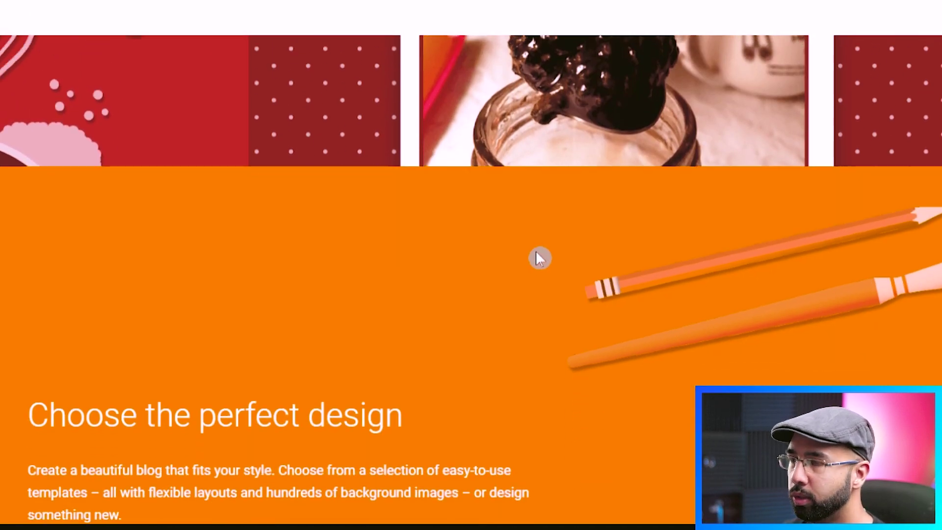
scroll(445, 265, "down", 10)
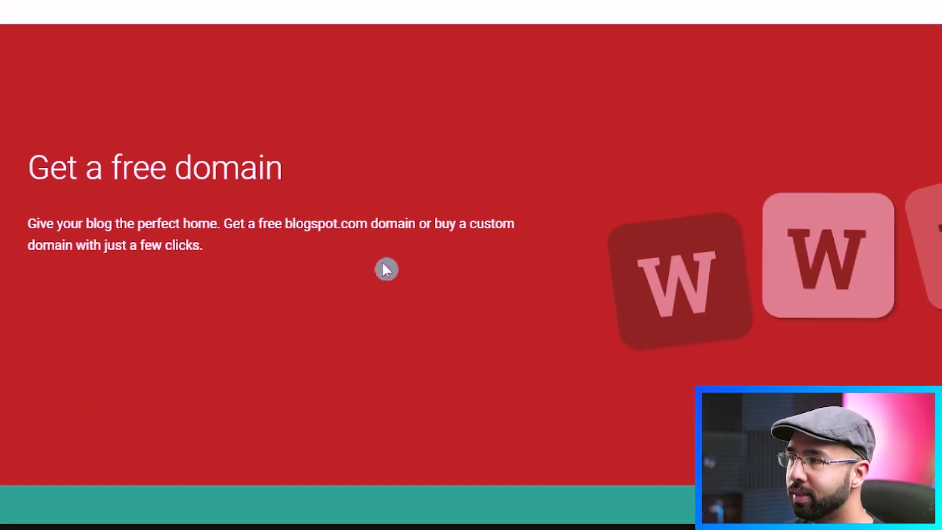
scroll(269, 265, "down", 10)
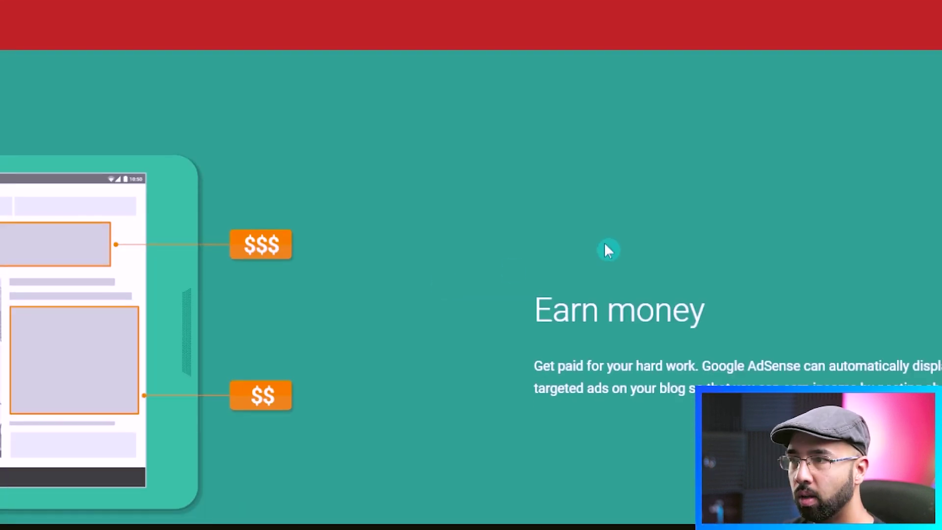
scroll(608, 251, "down", 1)
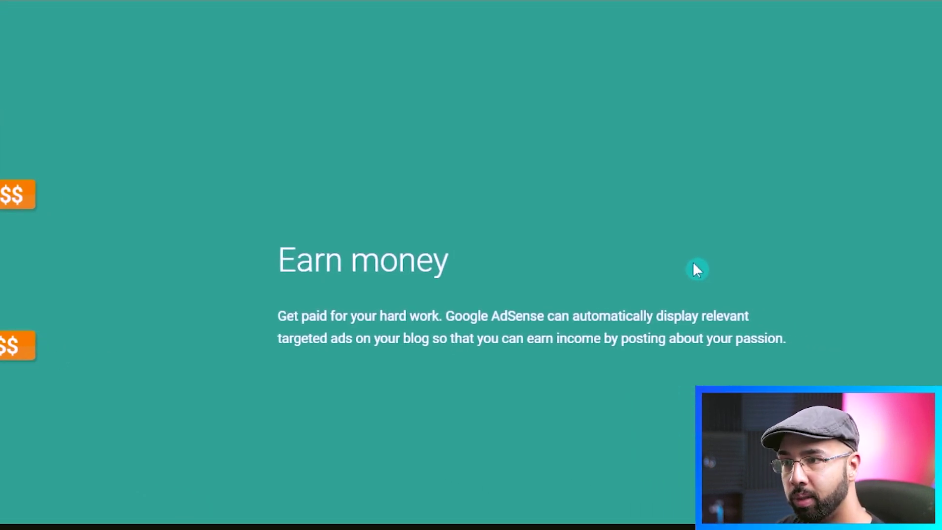
scroll(692, 265, "down", 1)
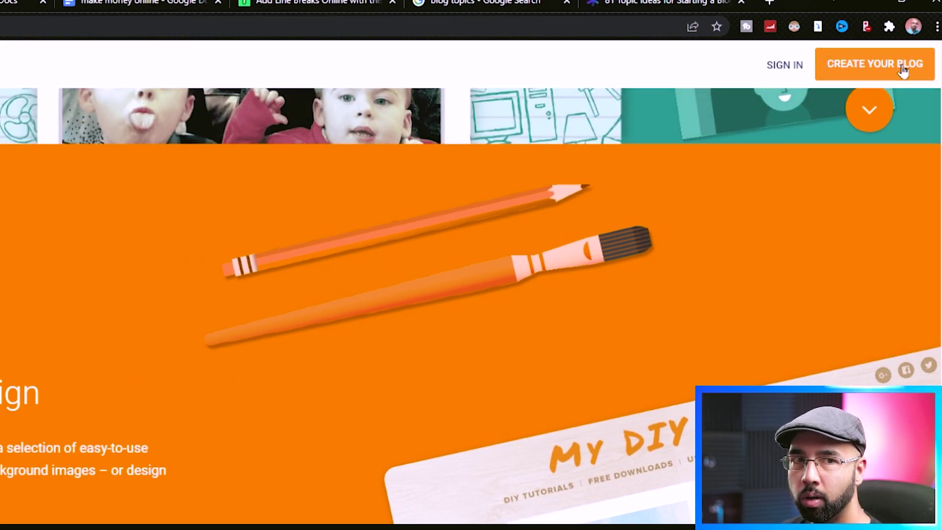
left_click(904, 70)
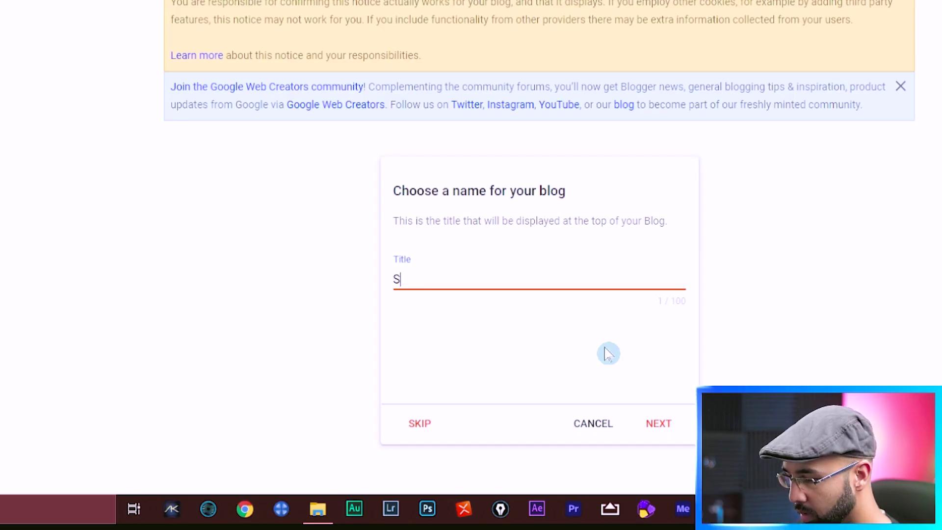
type("UBSCRIBE FOR FRE")
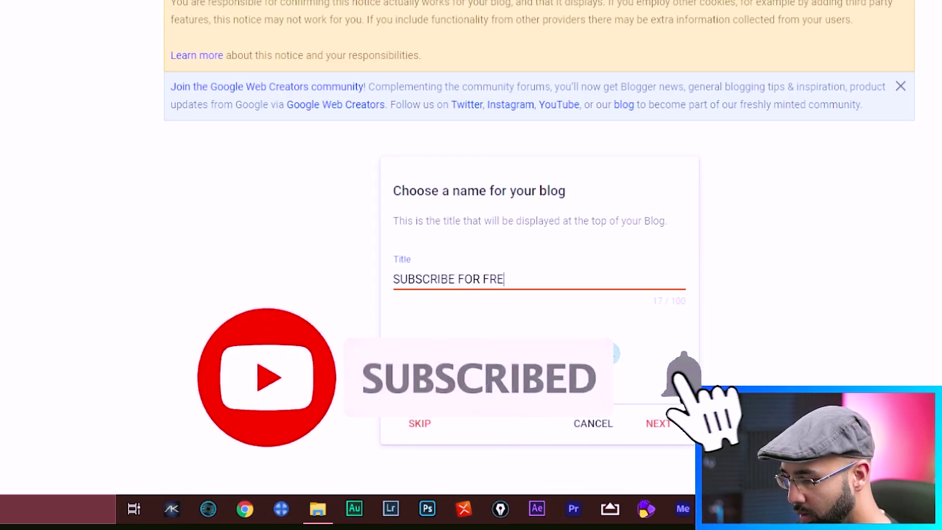
type("E")
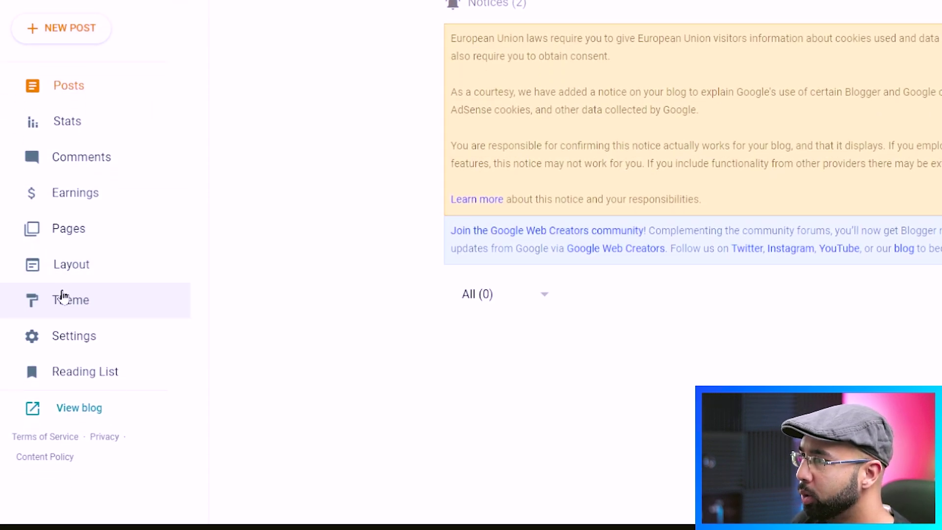
Step: Browse the blog's theme gallery, then start a new empty post
left_click(62, 296)
scroll(479, 314, "down", 8)
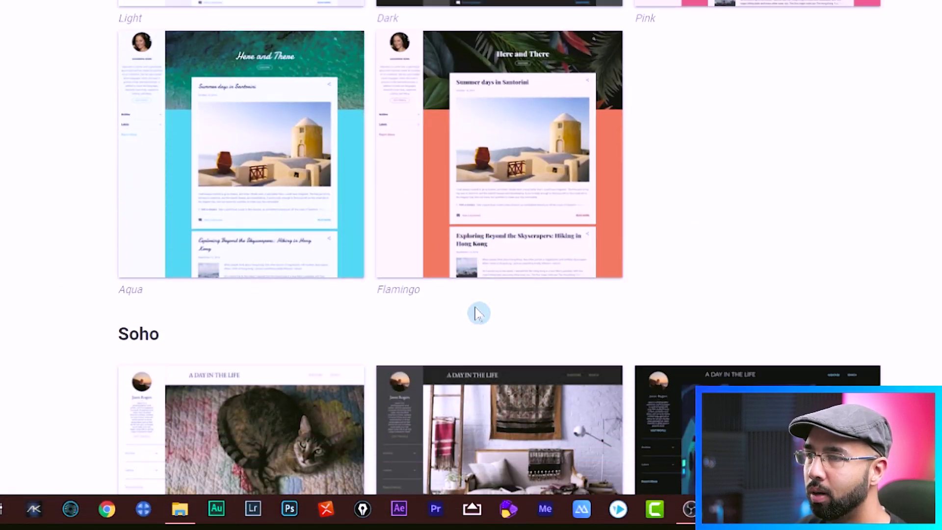
scroll(479, 313, "down", 10)
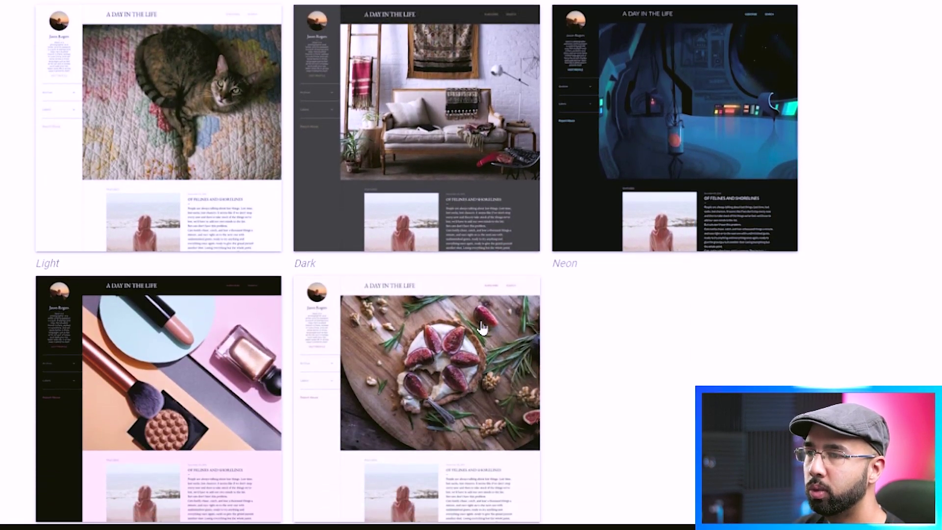
scroll(269, 220, "up", 15)
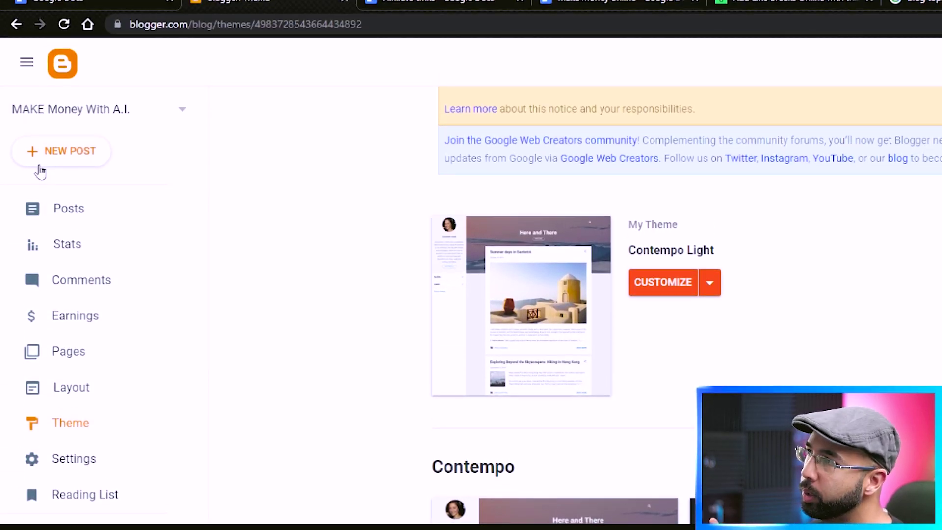
left_click(35, 168)
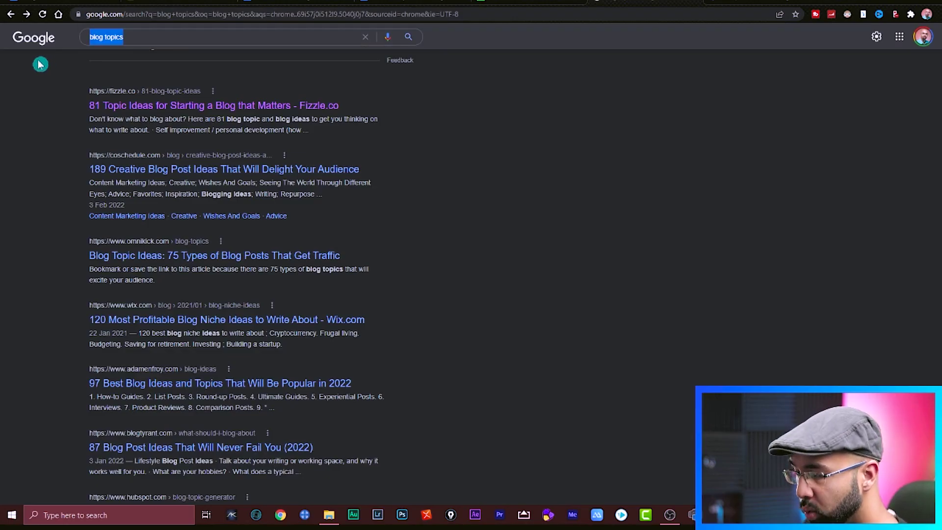
Step: Search Google for 'ai copywriting tools' and scan the results
type("ai cop")
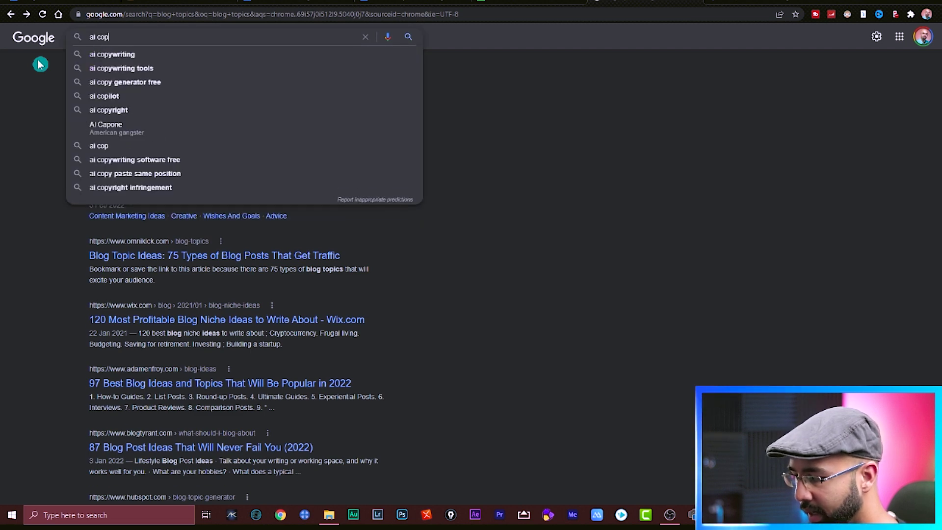
type("ywriting tools")
key("Return")
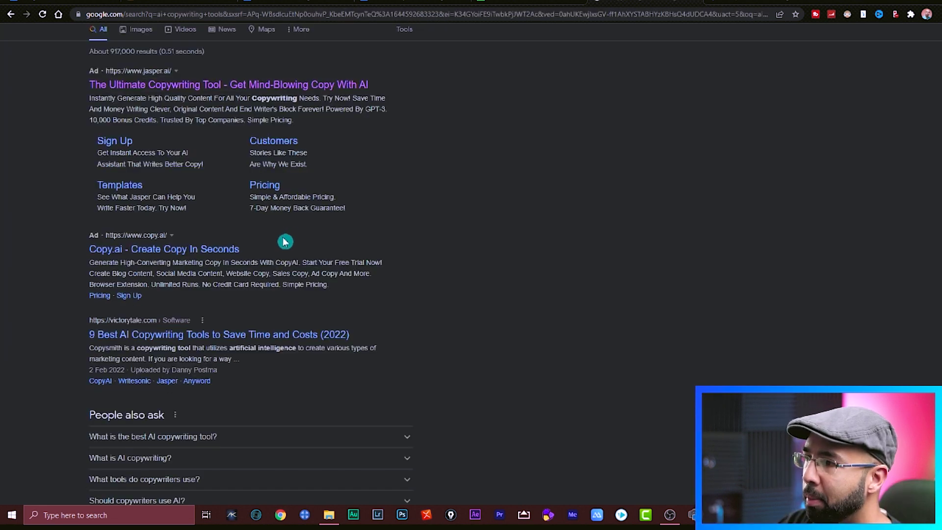
scroll(283, 265, "down", 1)
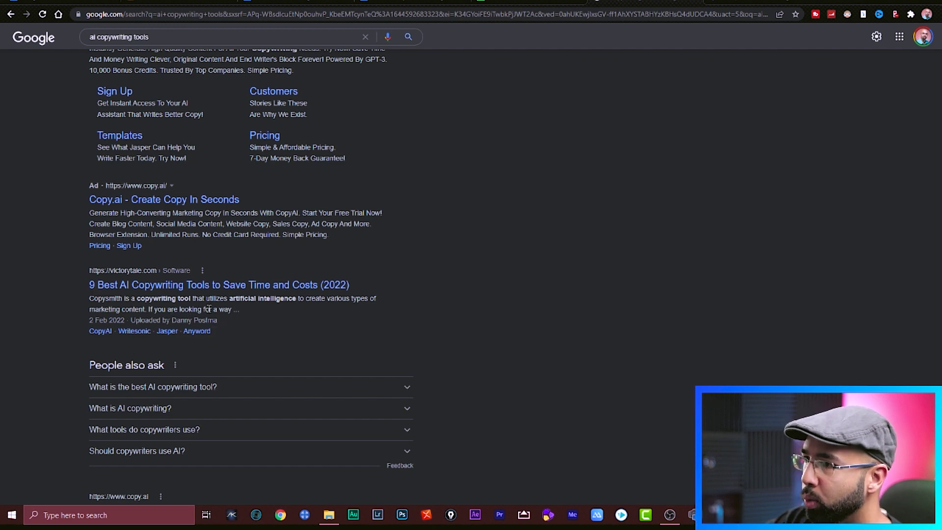
scroll(185, 340, "down", 2)
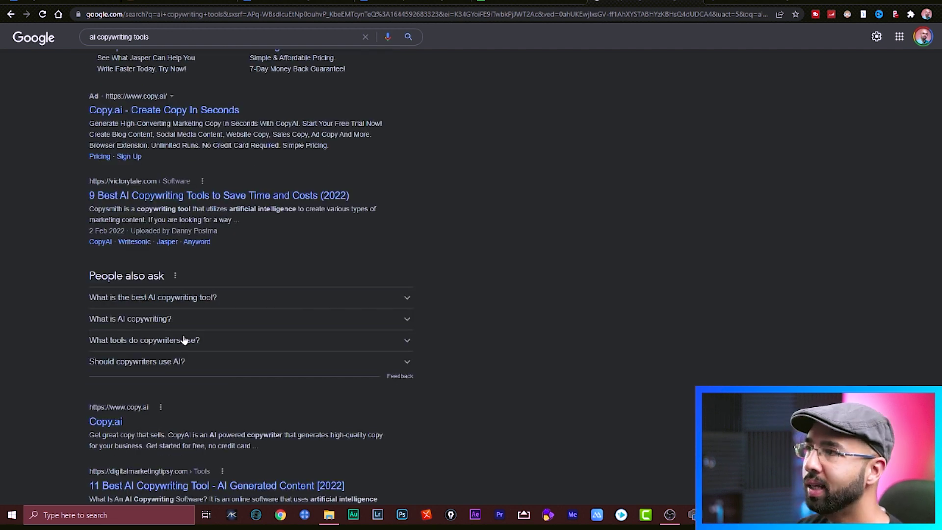
scroll(184, 340, "up", 4)
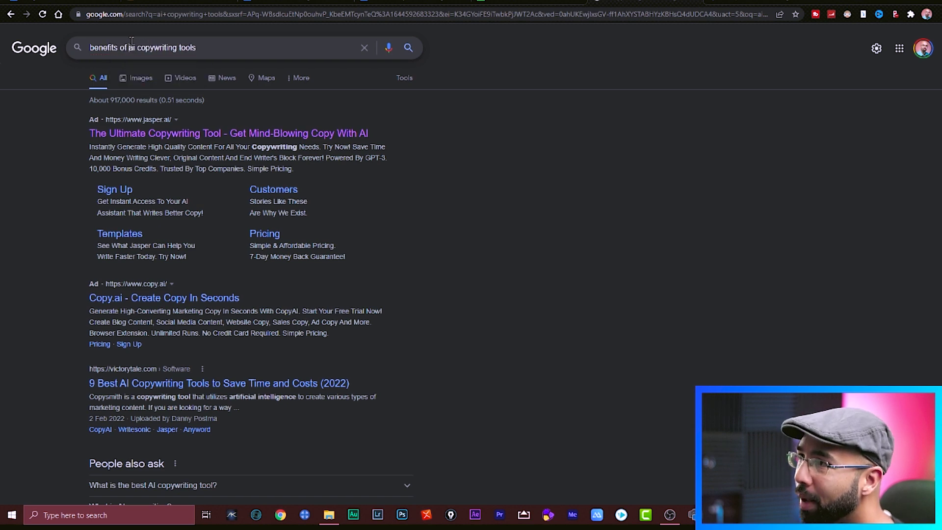
Step: Search 'benefits of ai copywriting tools', then 'how to create content faster'
key("Return")
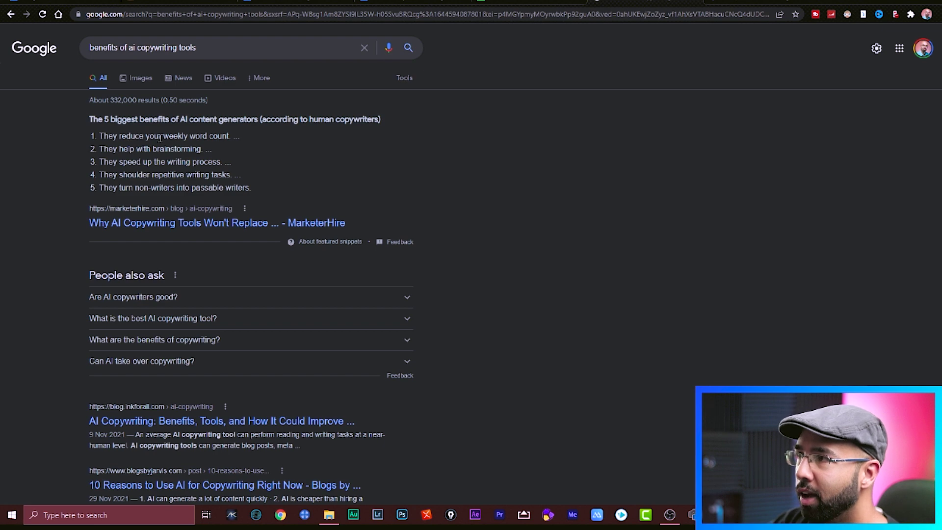
scroll(231, 138, "down", 5)
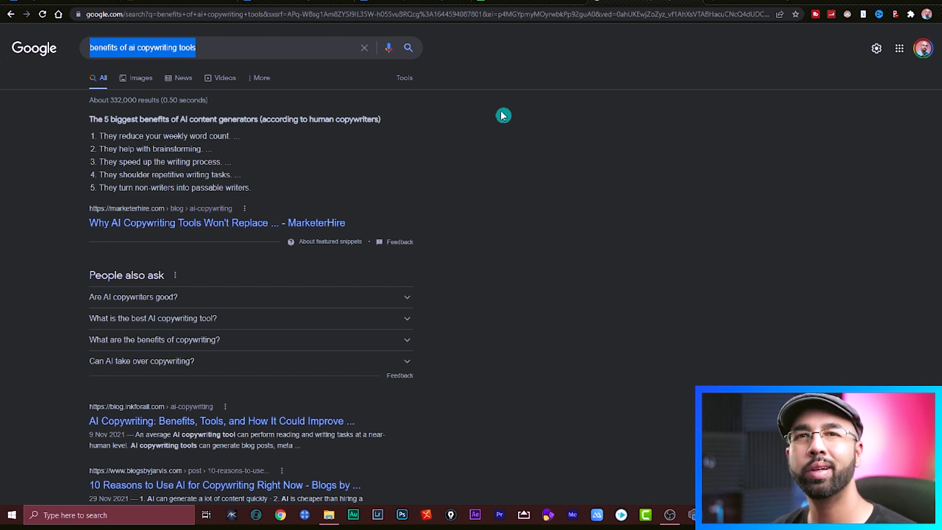
type("how to create content faster")
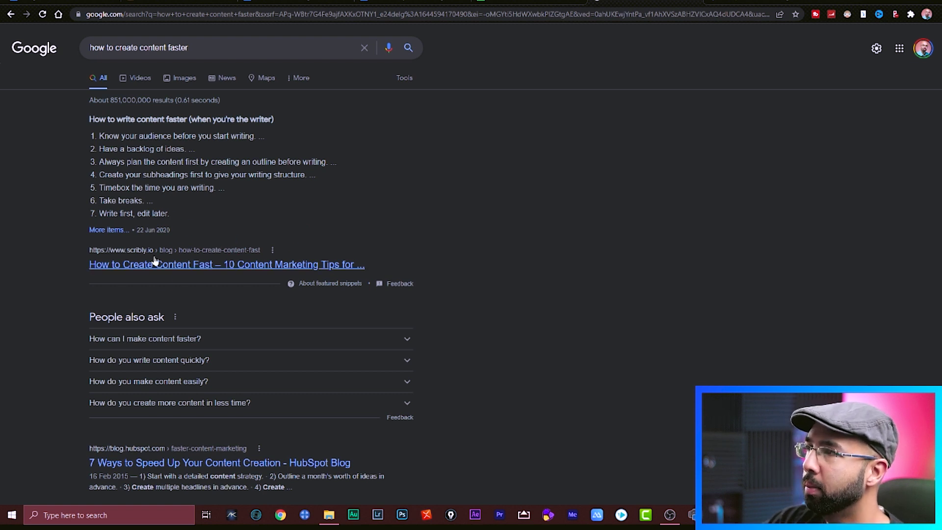
scroll(154, 260, "down", 1)
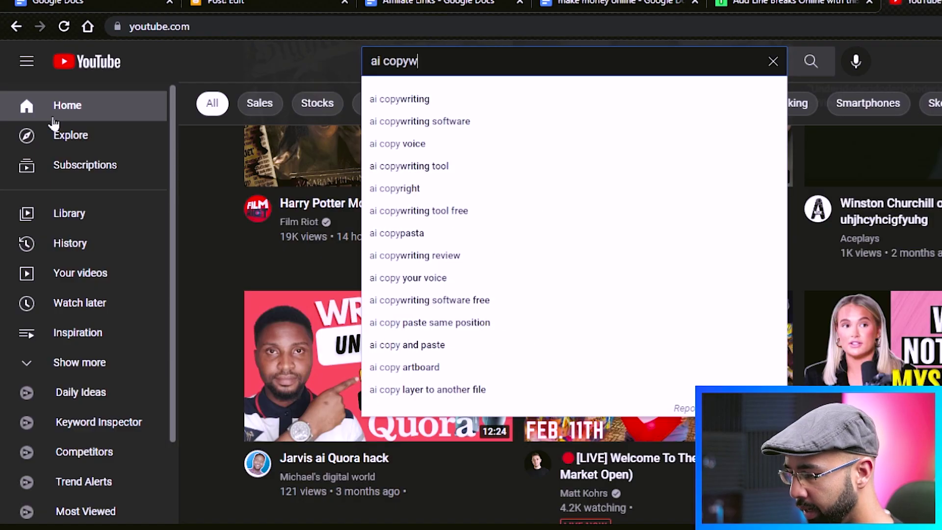
Step: Search YouTube for 'ai copywriting', sort by view count, and scroll the videos
type("riting")
key("Return")
left_click(353, 107)
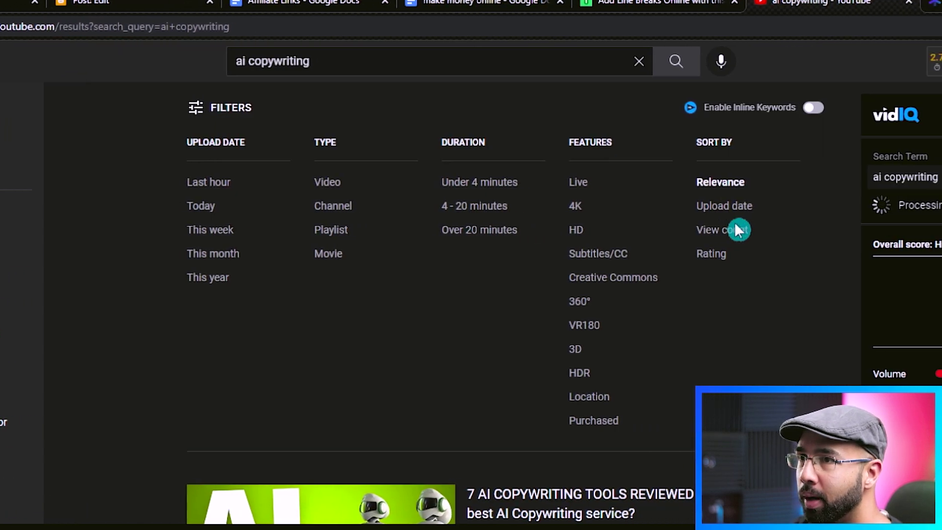
left_click(726, 229)
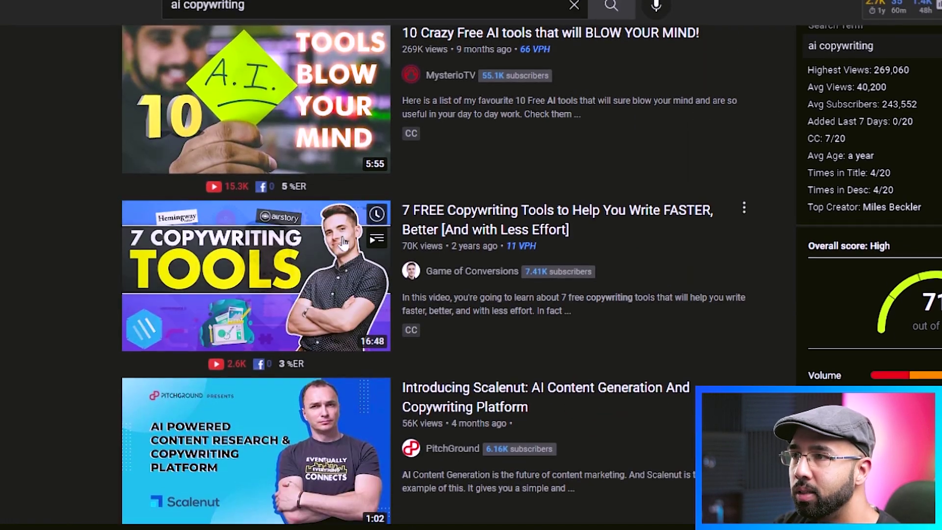
scroll(343, 242, "down", 10)
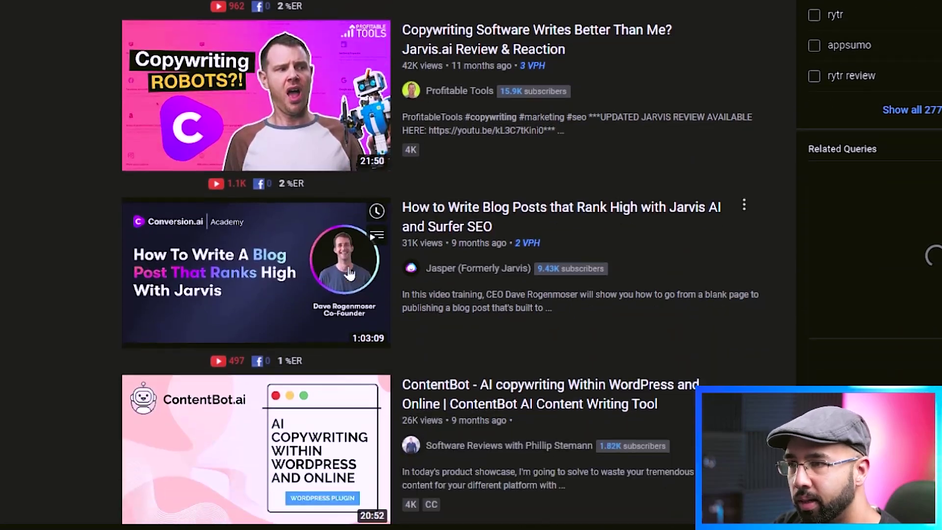
scroll(350, 274, "down", 9)
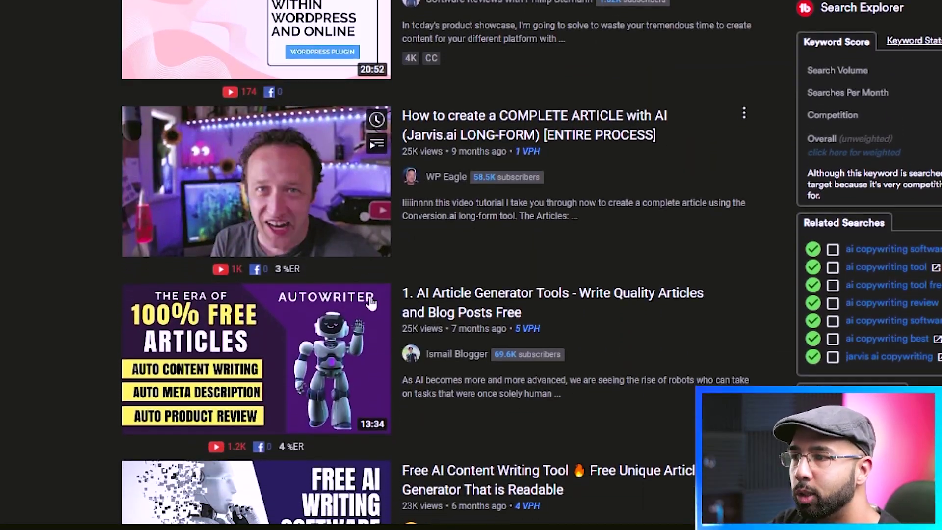
scroll(372, 303, "down", 10)
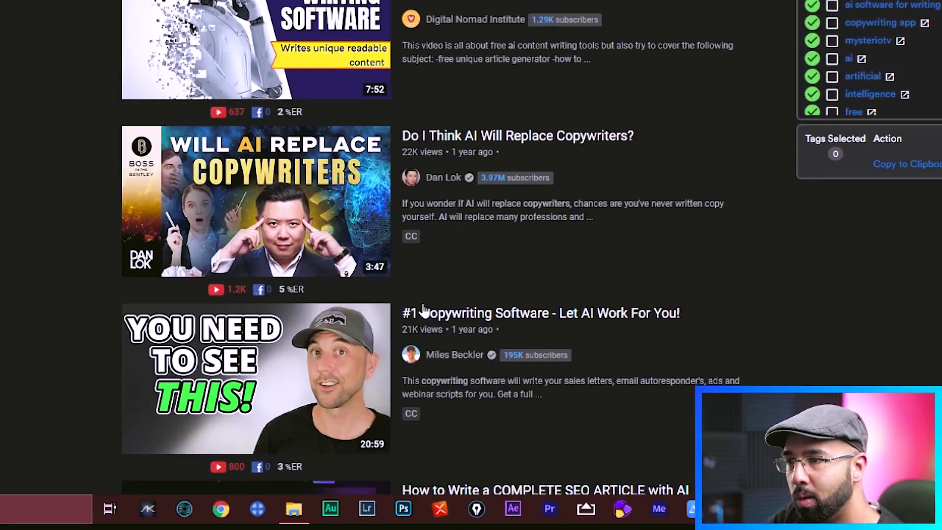
scroll(423, 310, "down", 6)
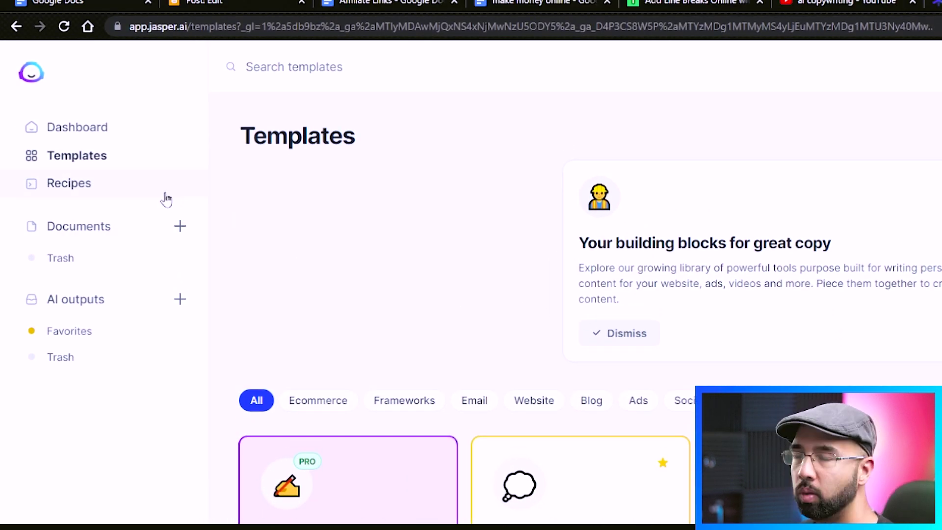
Step: Start a blank Jasper document, set output length to L, and compose the article twice
left_click(180, 227)
left_click(542, 255)
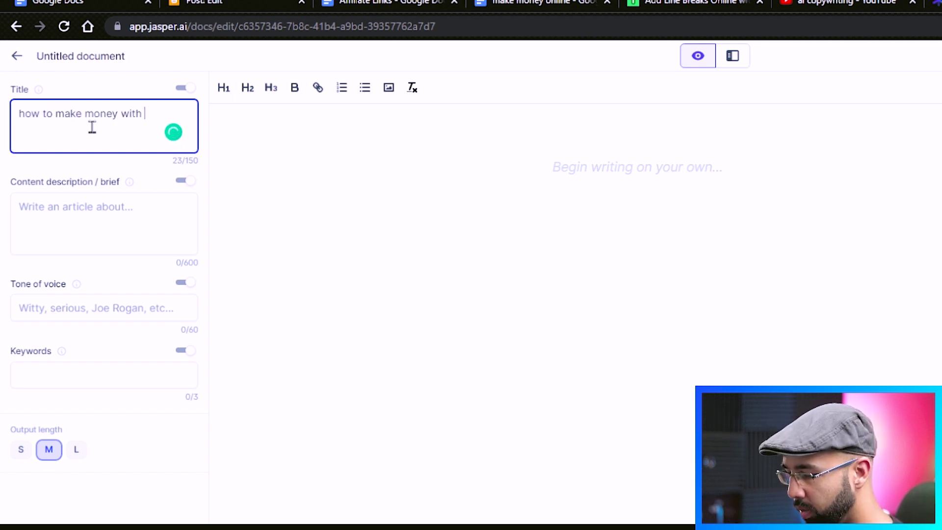
left_click(76, 450)
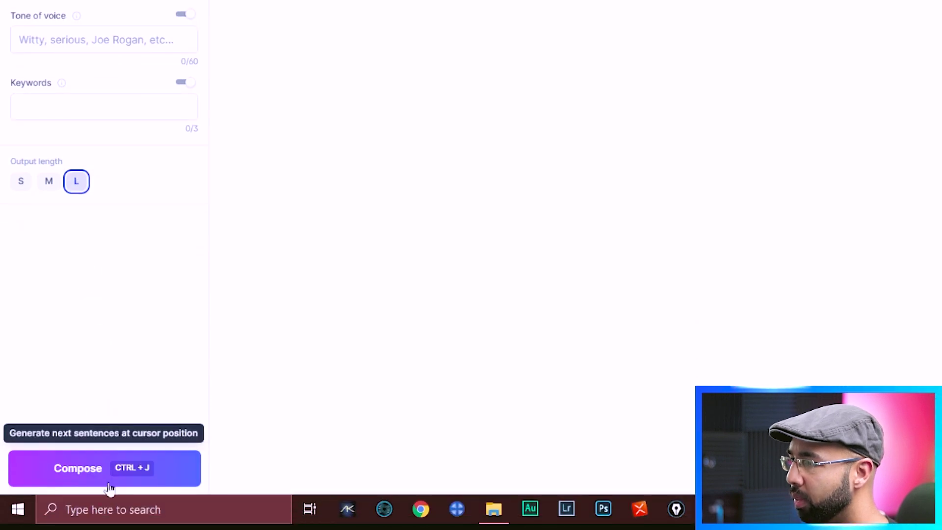
left_click(106, 501)
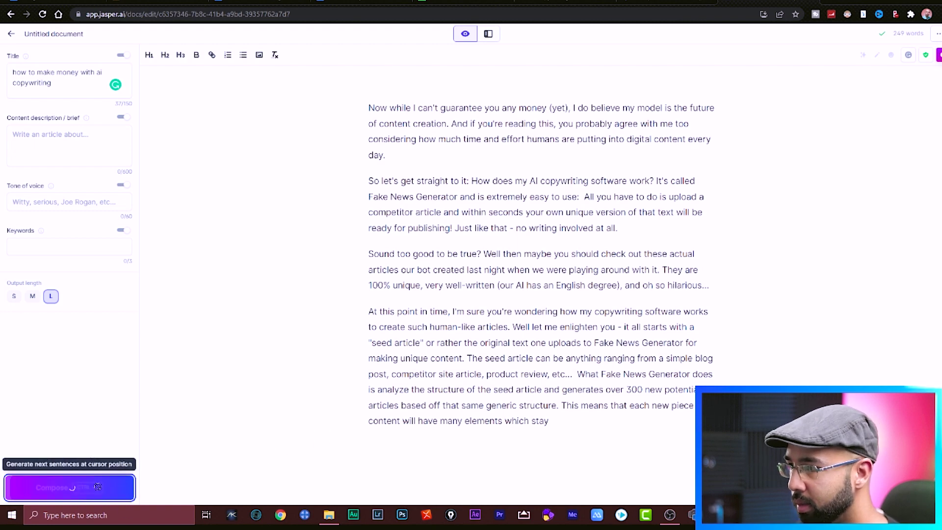
left_click(69, 488)
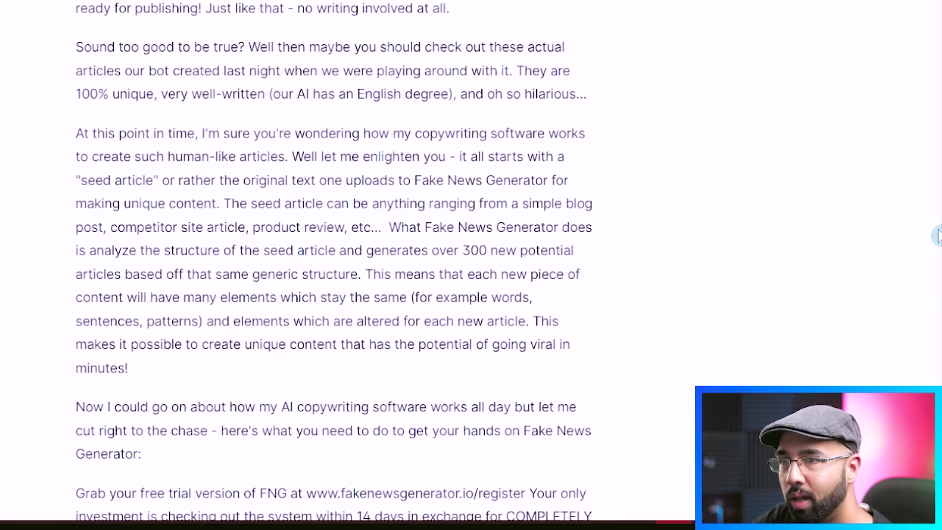
Step: Select the generated article text in the Jasper document
scroll(334, 196, "up", 2)
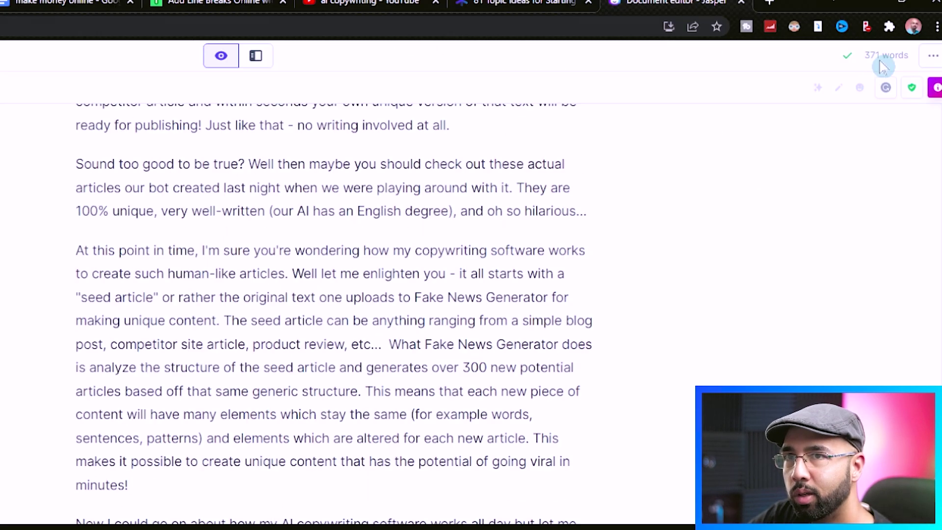
mouse_move(885, 55)
scroll(83, 95, "up", 5)
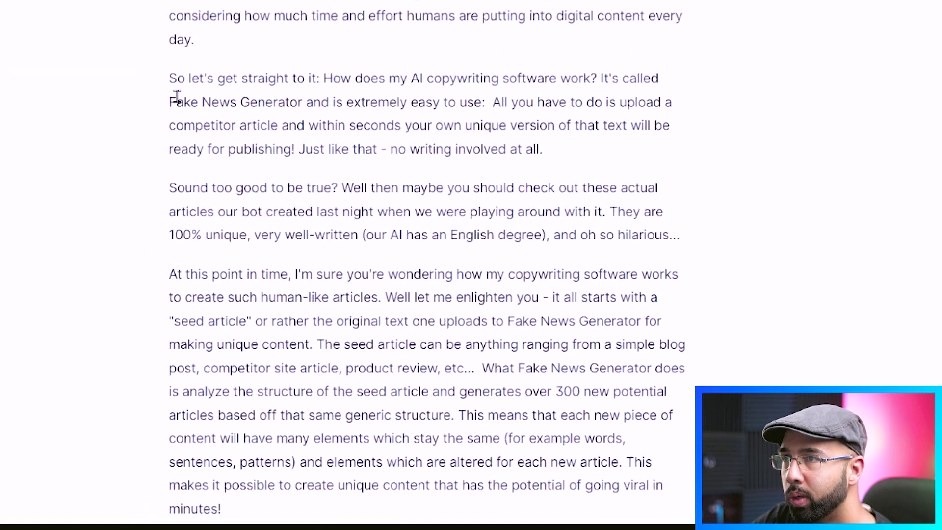
left_click_drag(75, 164, 713, 244)
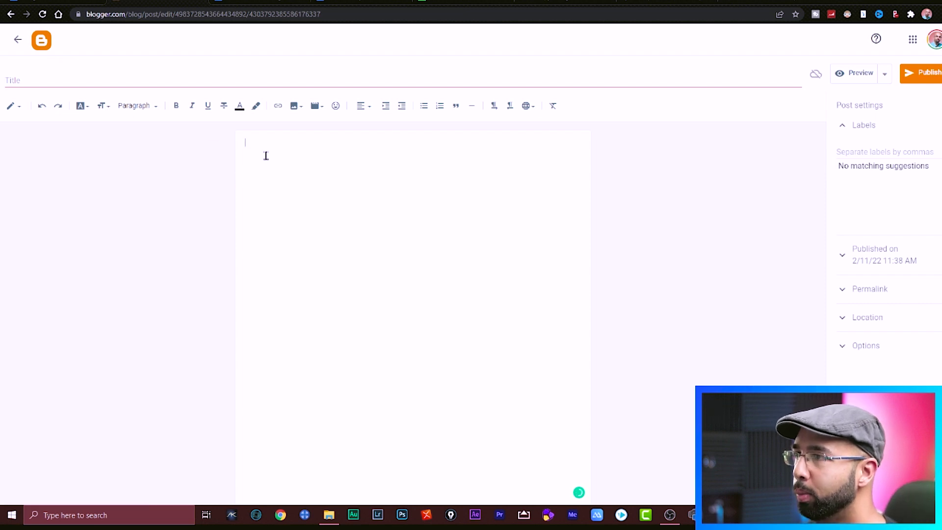
Step: Paste the Jasper article into the post and replace 'Fake News Generator' with 'AI copywriting tool'
left_click(49, 80)
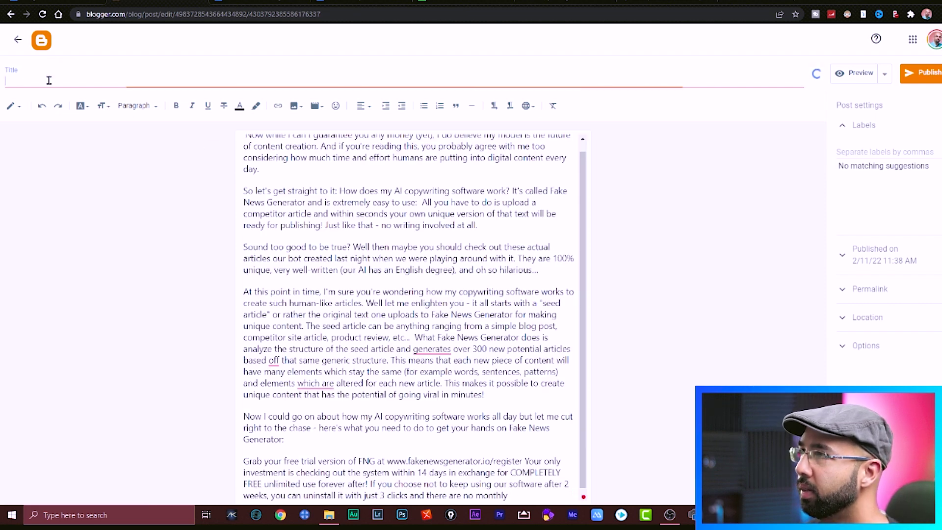
type("how to make money with ai copywriting")
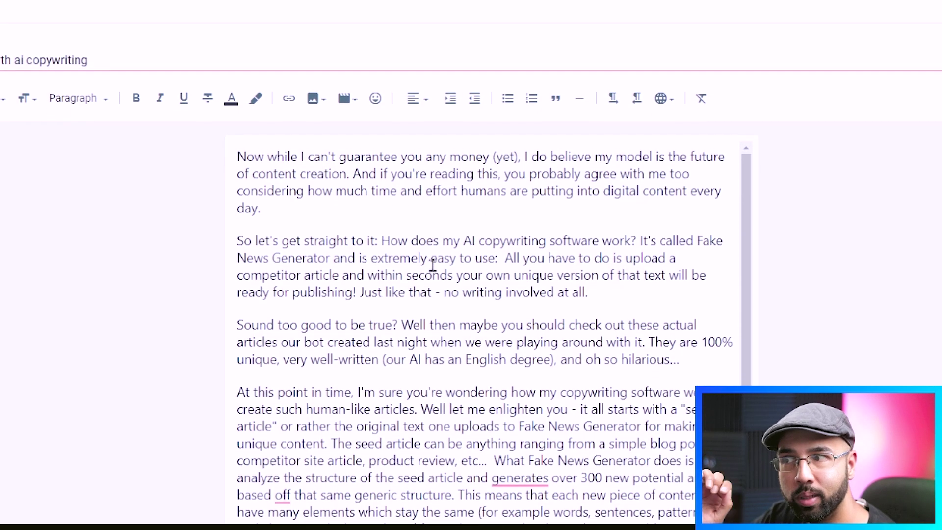
scroll(432, 263, "down", 3)
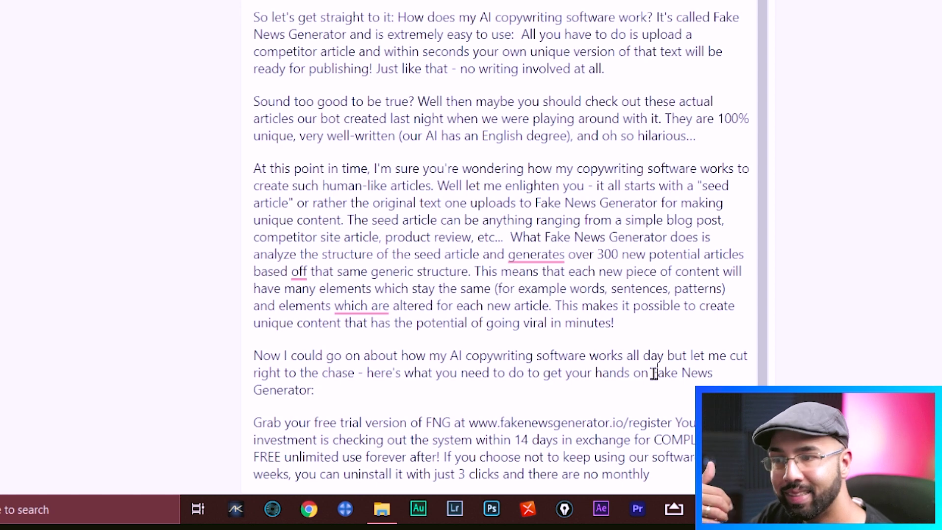
left_click_drag(653, 373, 309, 393)
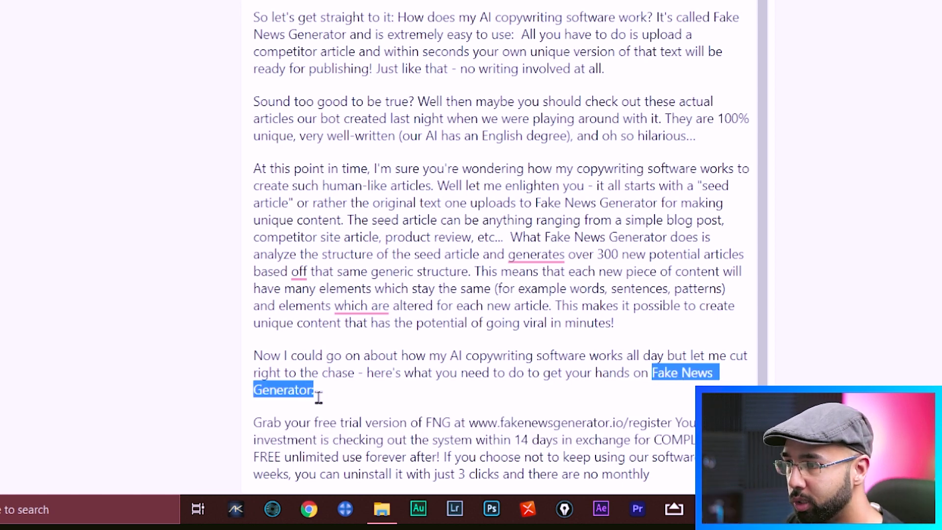
type("AI c")
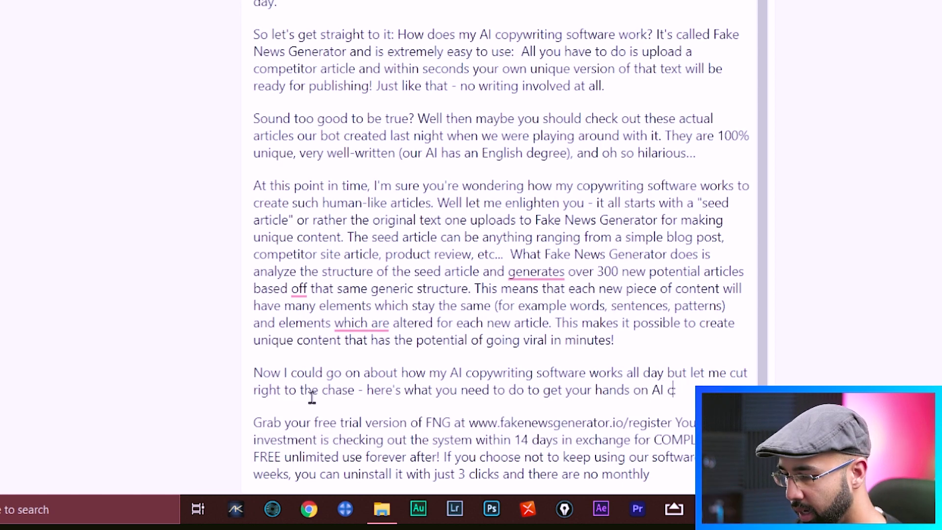
type("opywriting tool")
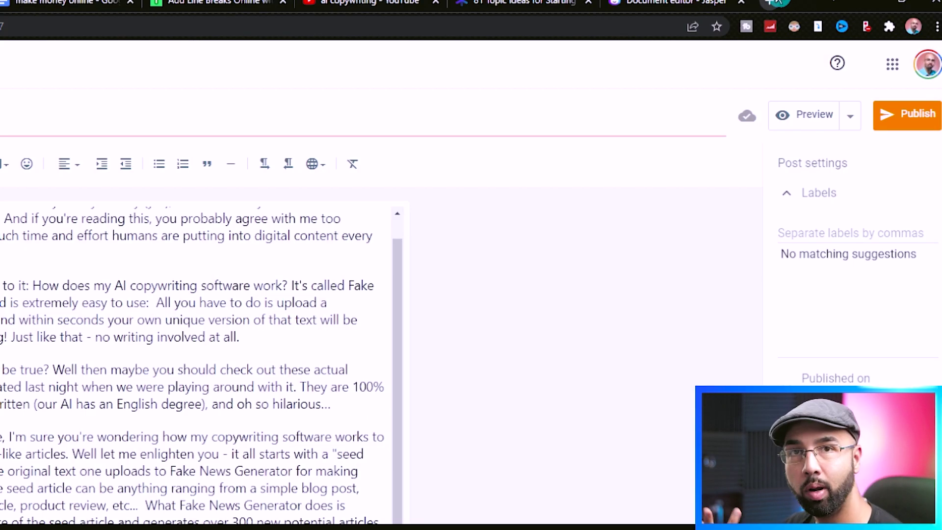
Step: In a new tab, search 'jasper affiliate program' and scroll Jasper's affiliate page to the referral link
left_click(774, 2)
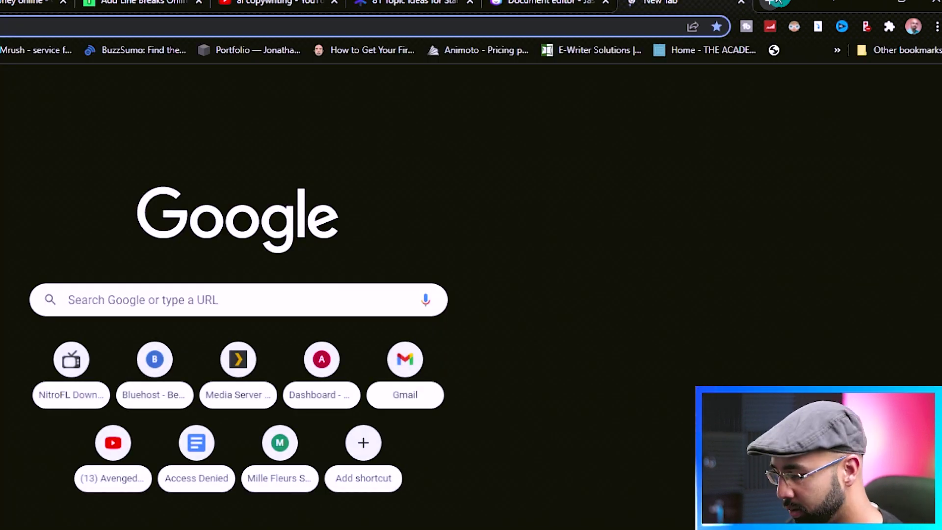
type("Qjaspedr affilaite ")
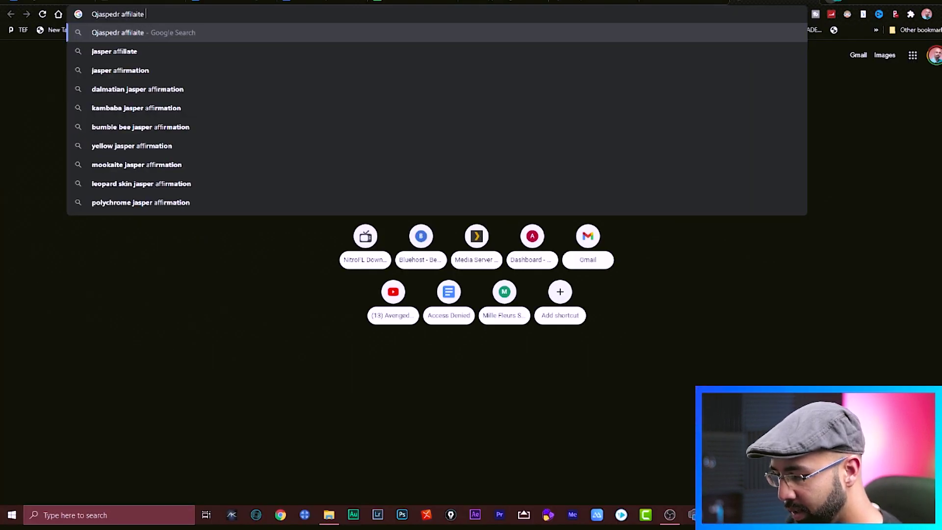
type("program")
key("Return")
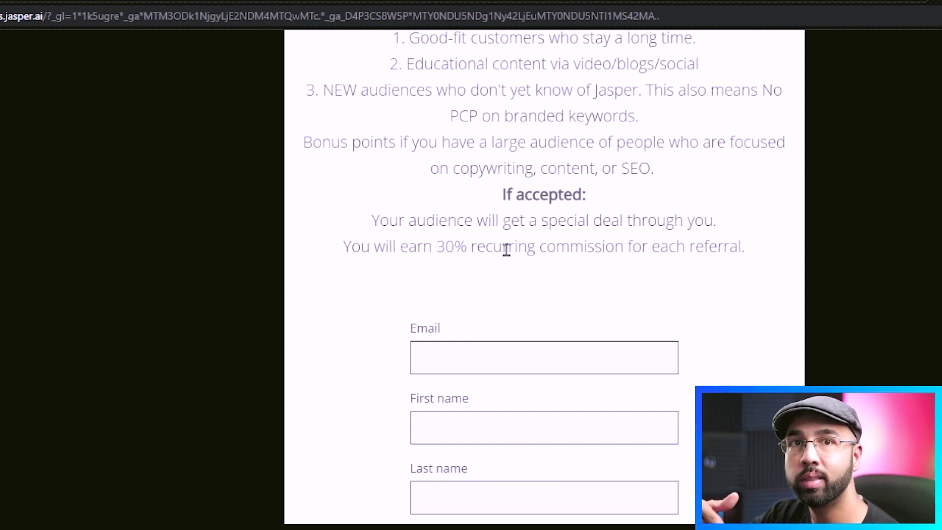
scroll(507, 249, "down", 15)
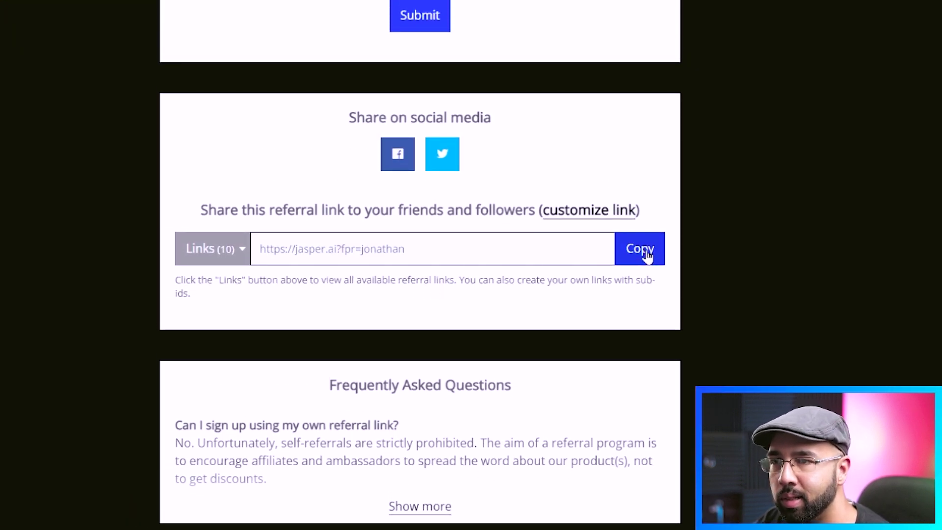
Step: Paste the Jasper referral link over the old fakenewsgenerator.io/register URL in the post
left_click(647, 253)
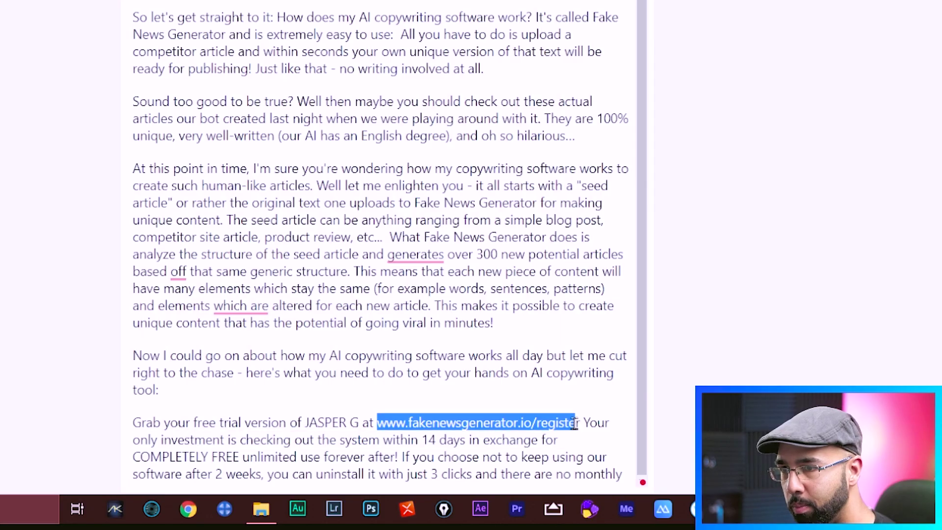
key("ctrl+v")
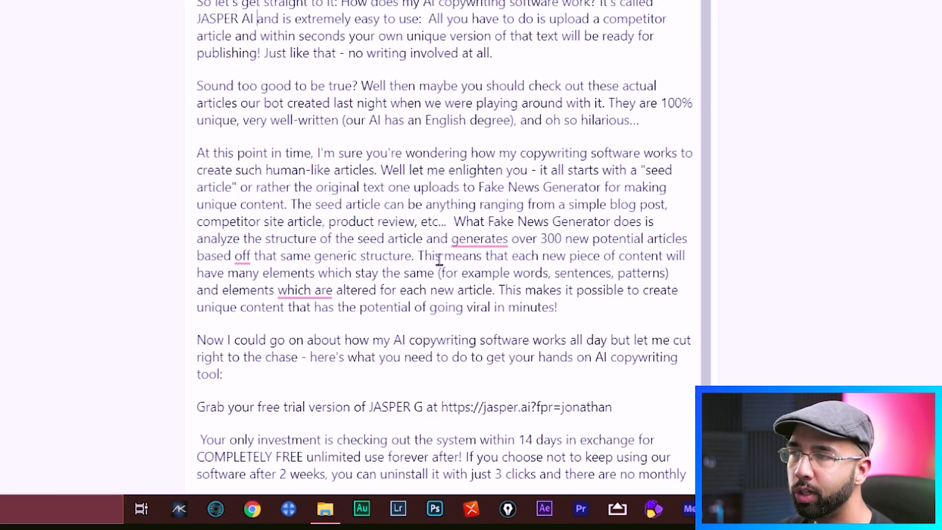
scroll(439, 260, "up", 1)
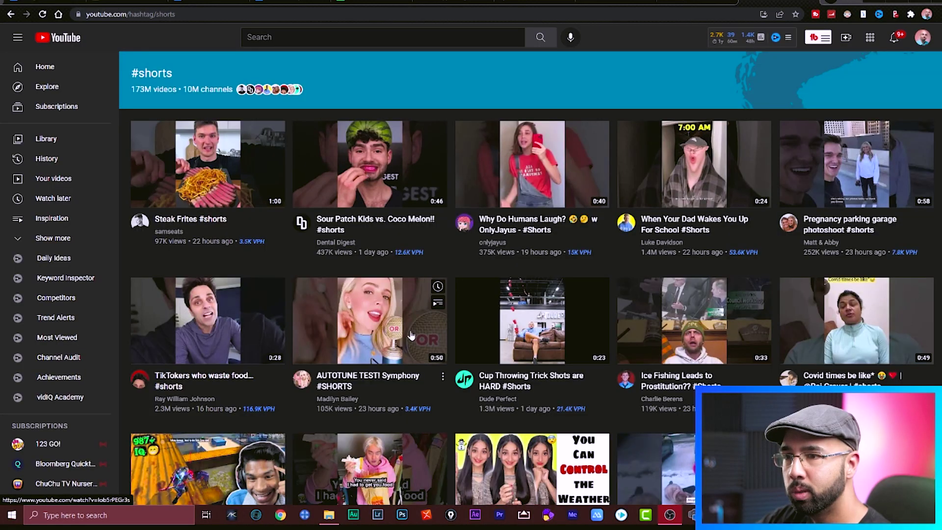
Step: Play the first 'make money online #shorts' Short, then select the article's first two paragraphs
scroll(380, 283, "down", 4)
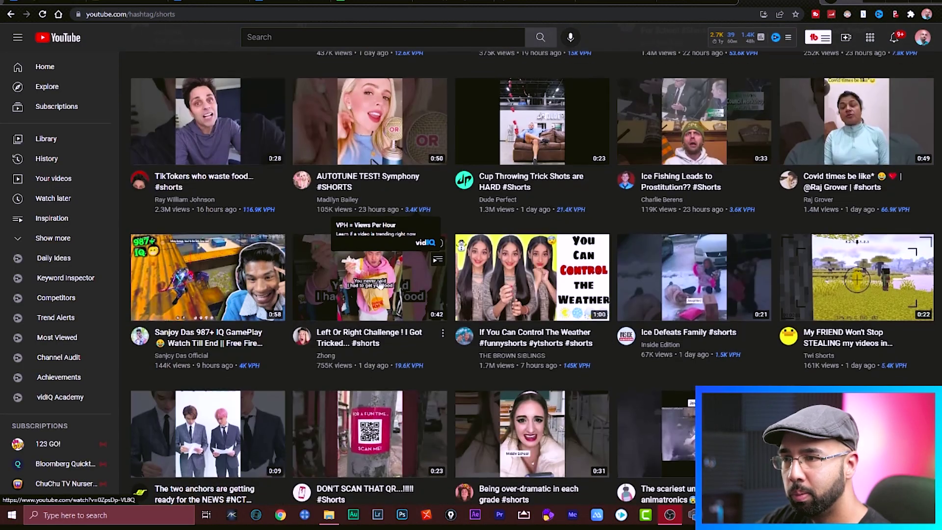
scroll(231, 437, "up", 1)
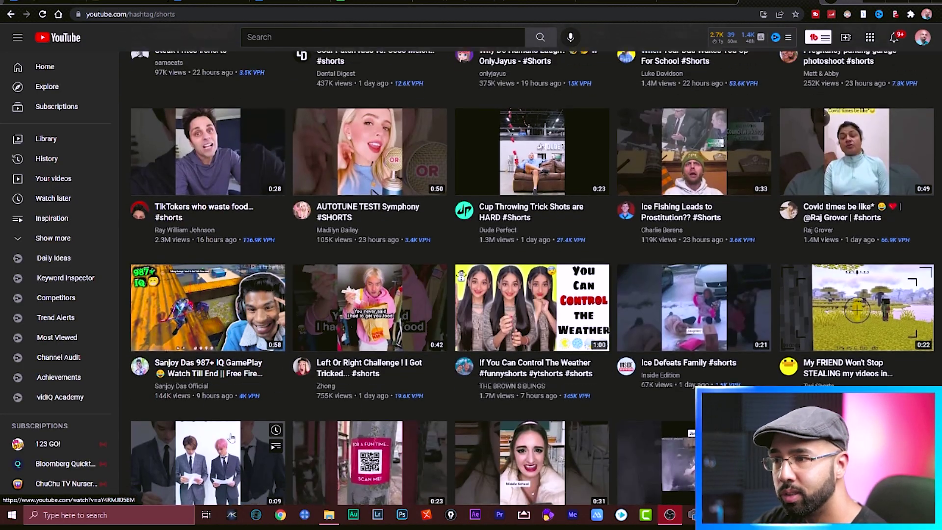
scroll(231, 437, "down", 3)
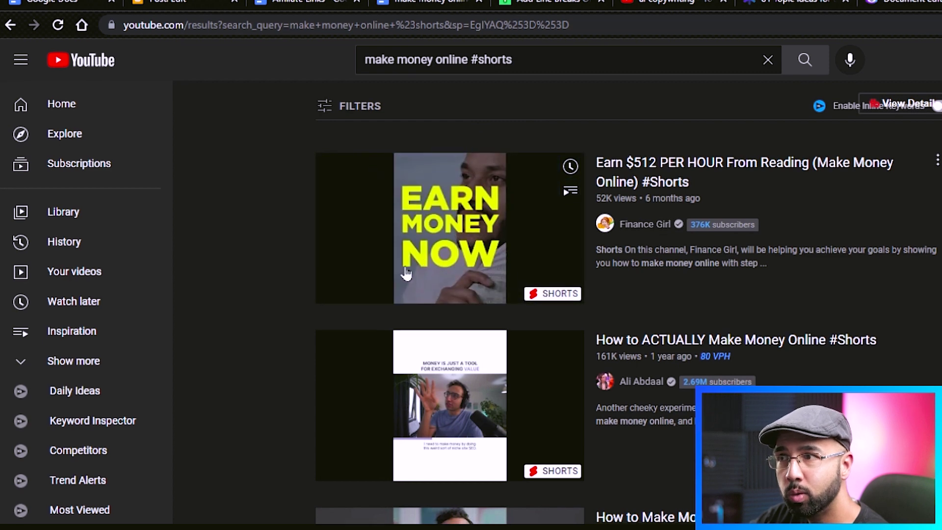
left_click(399, 269)
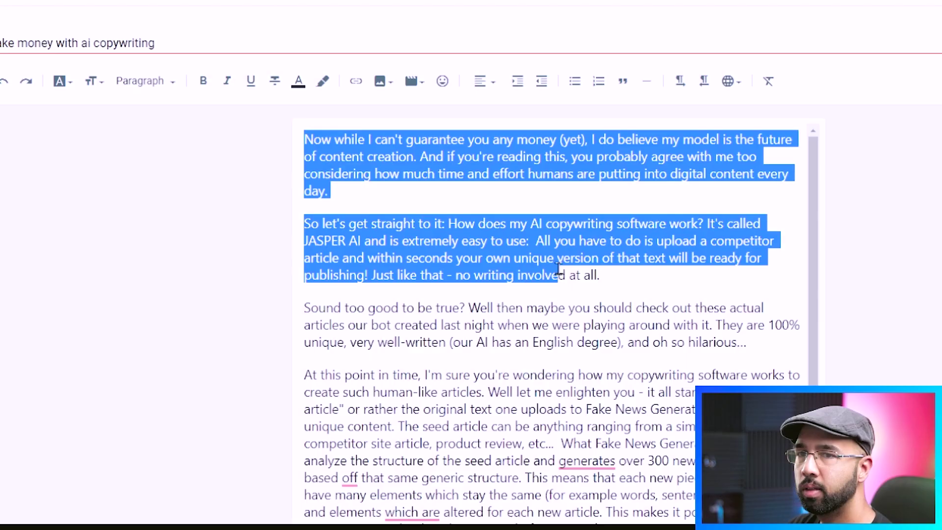
left_click_drag(554, 274, 611, 254)
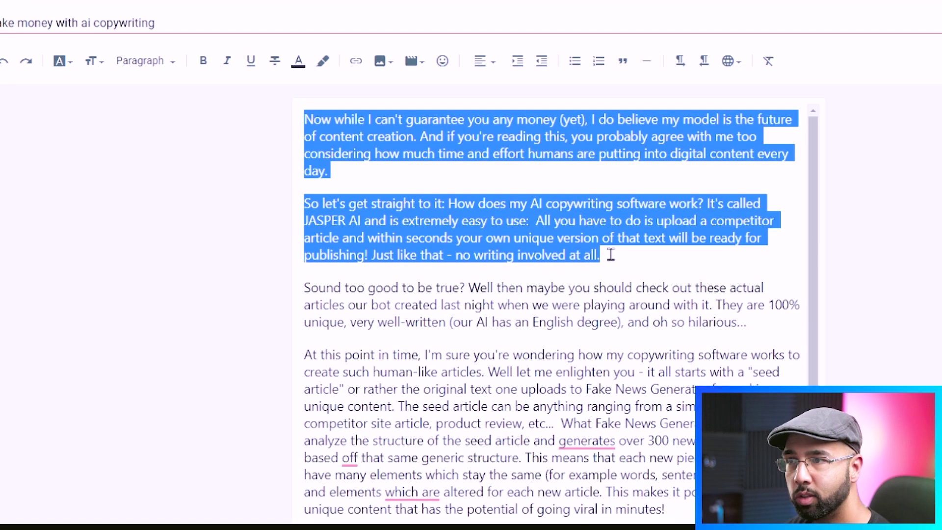
Step: Copy the two paragraphs and start a vertical 9:16 Text to Video project in InVideo
right_click(616, 216)
left_click(648, 275)
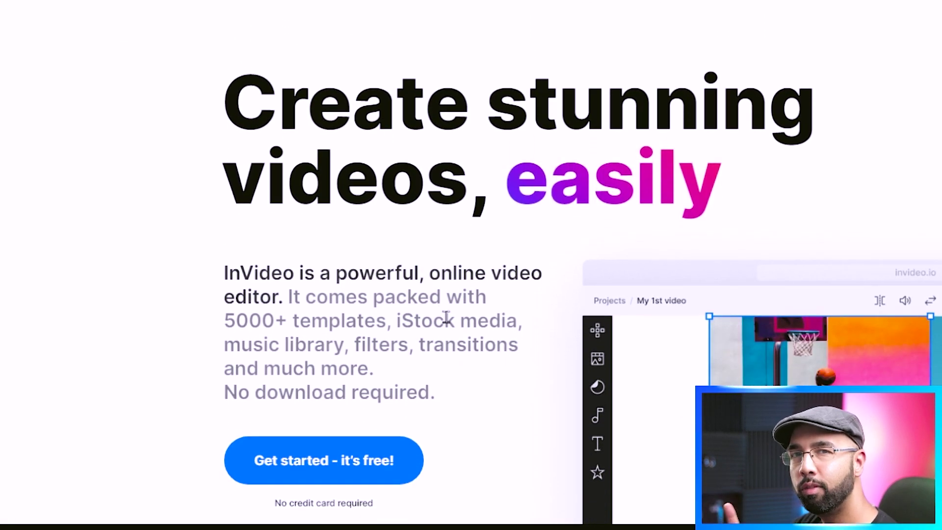
scroll(445, 318, "down", 3)
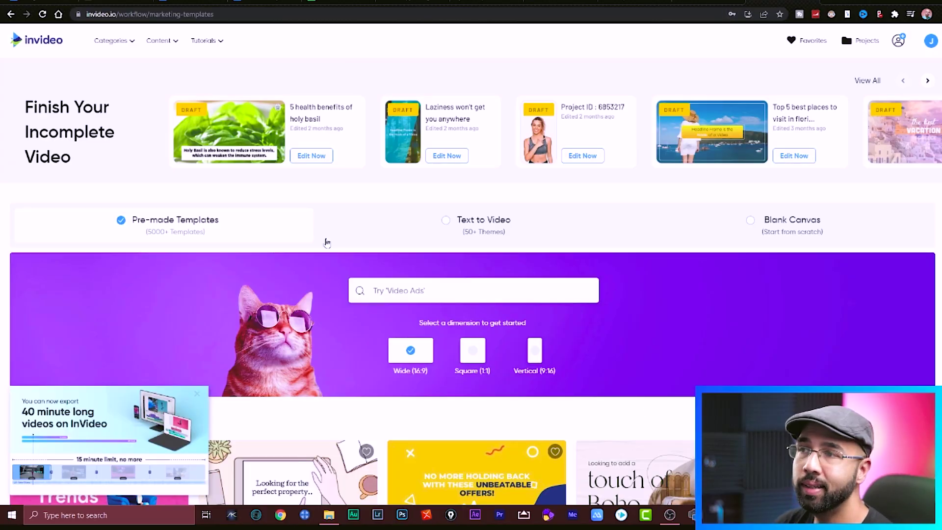
left_click(535, 350)
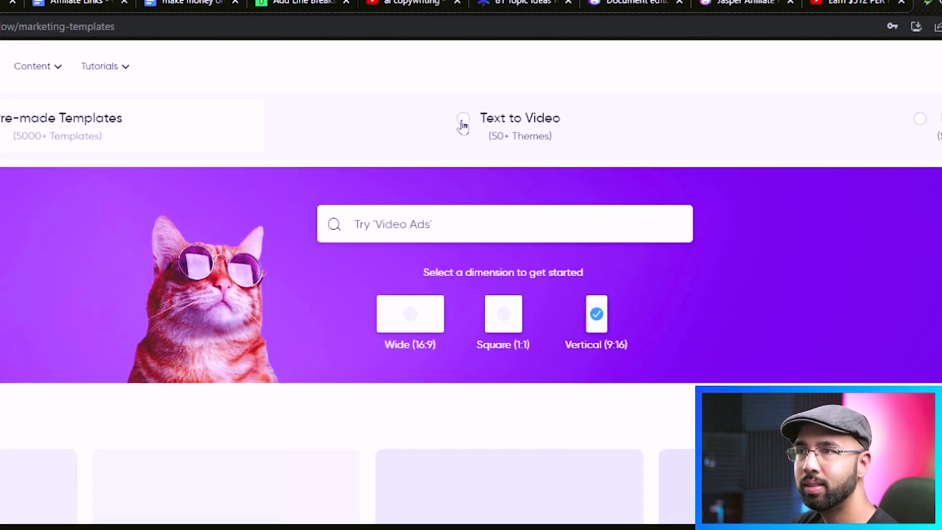
left_click(463, 120)
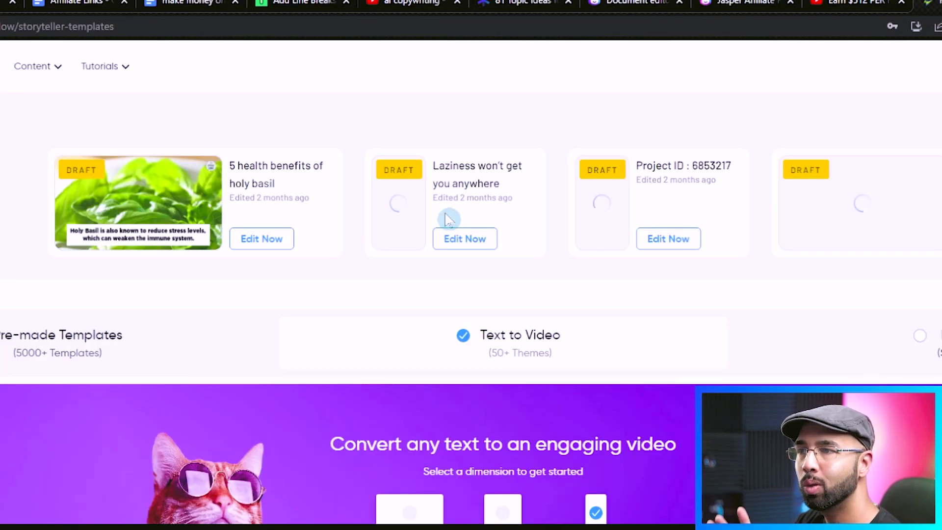
scroll(572, 287, "down", 15)
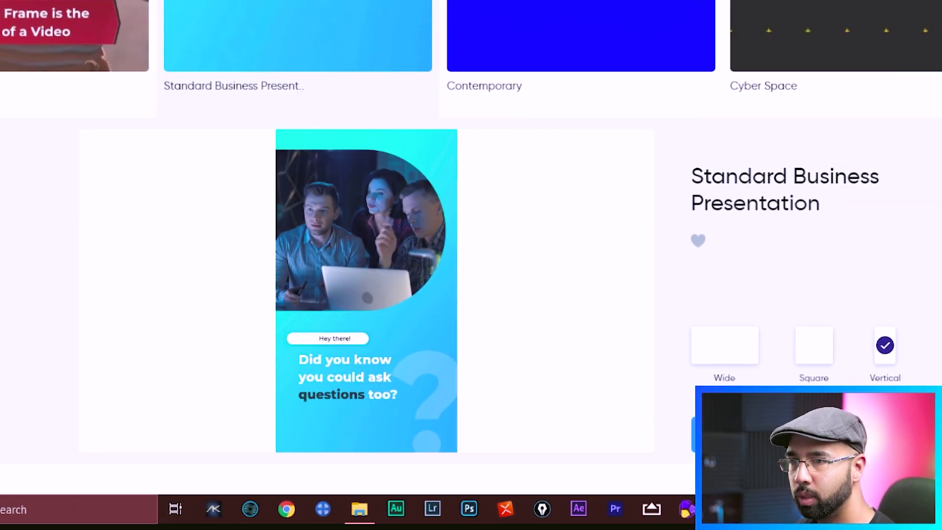
Step: Use the Standard Business Presentation template, titled 'how to make money online with ai copywriting'
left_click(891, 447)
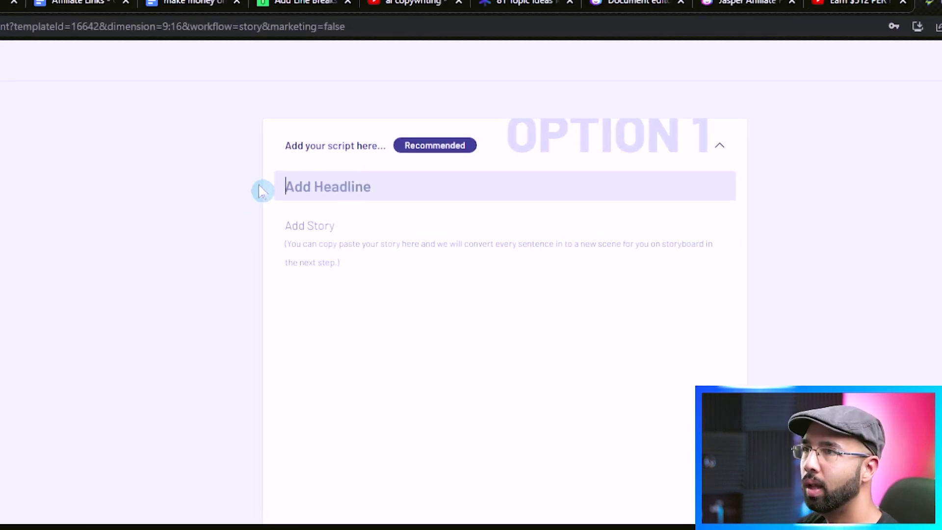
type("how to make money onlin")
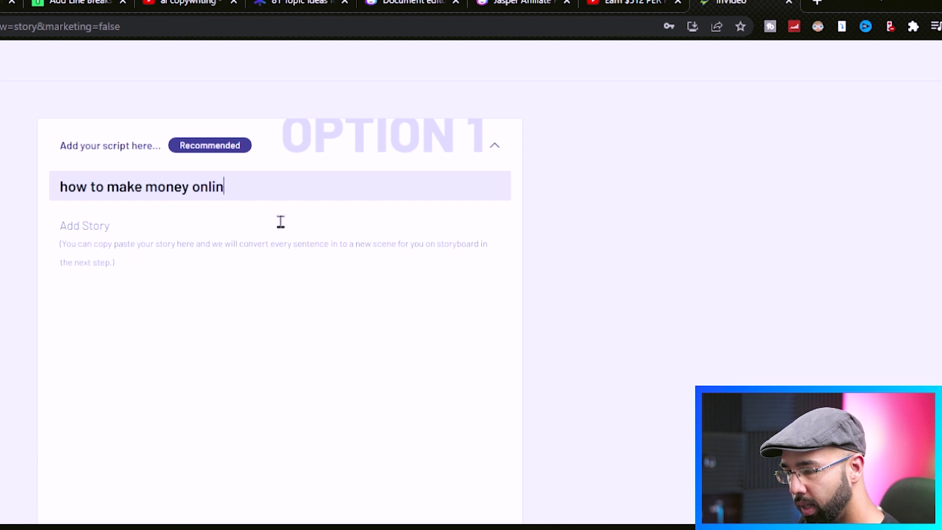
type("e with ai copywriti")
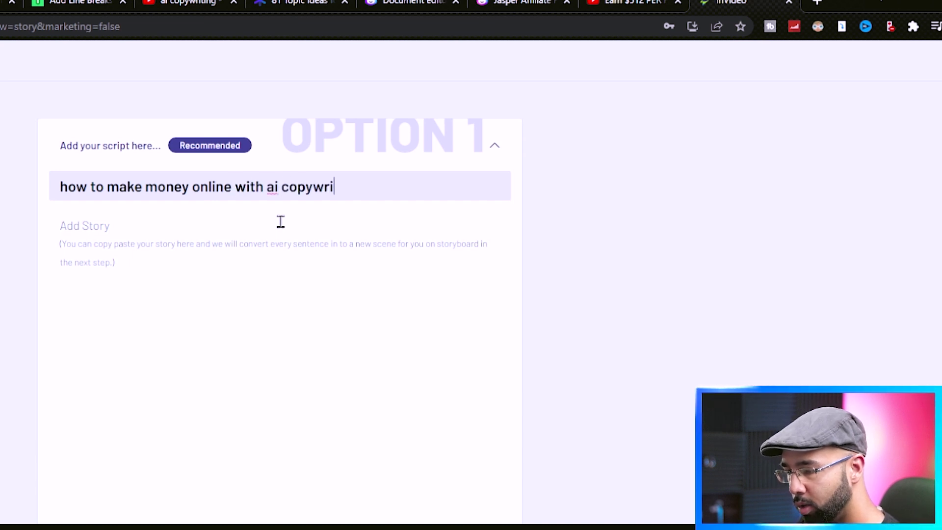
type("ng")
left_click(103, 244)
Step: Paste the article as plain-text story, split it into paragraphs, and rewrite the closing line
right_click(272, 241)
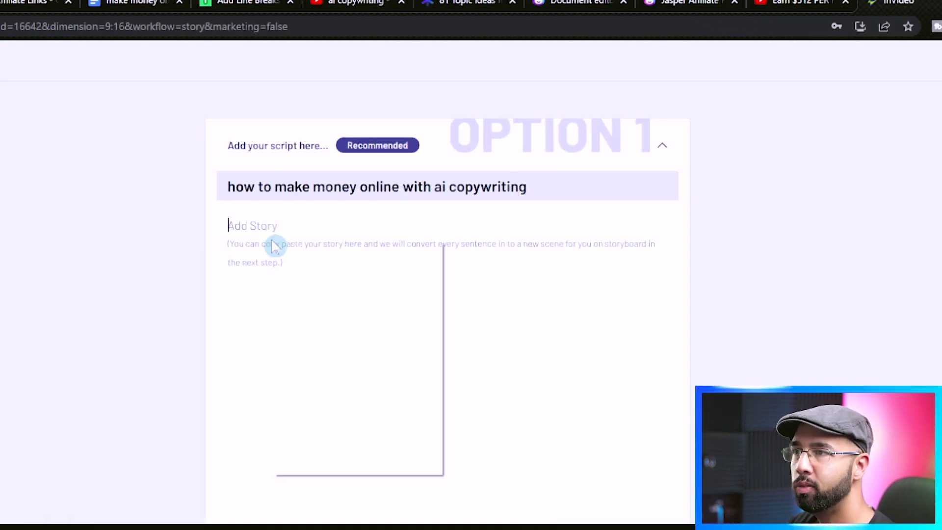
left_click(350, 271)
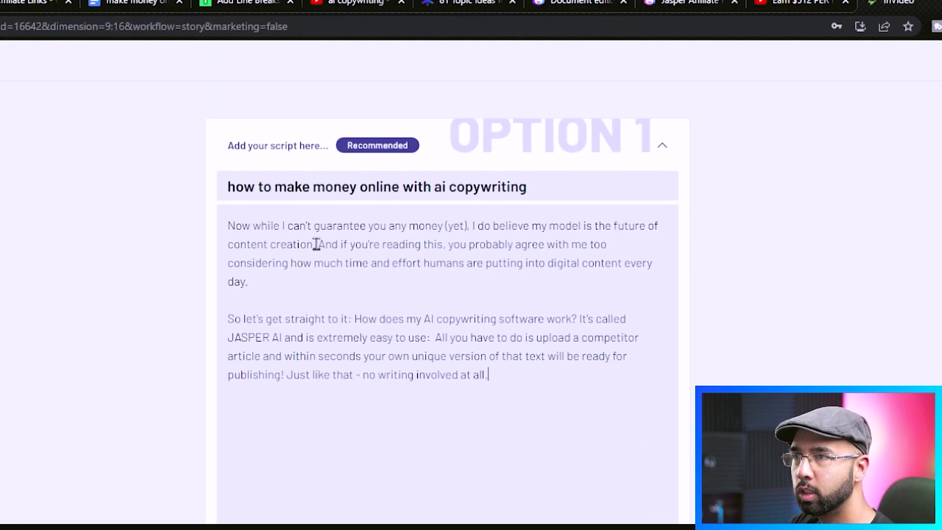
left_click(319, 245)
key("Return")
key("Return")
left_click(434, 338)
key("Return")
key("Return")
left_click(286, 375)
key("Return")
key("Return")
left_click(517, 459)
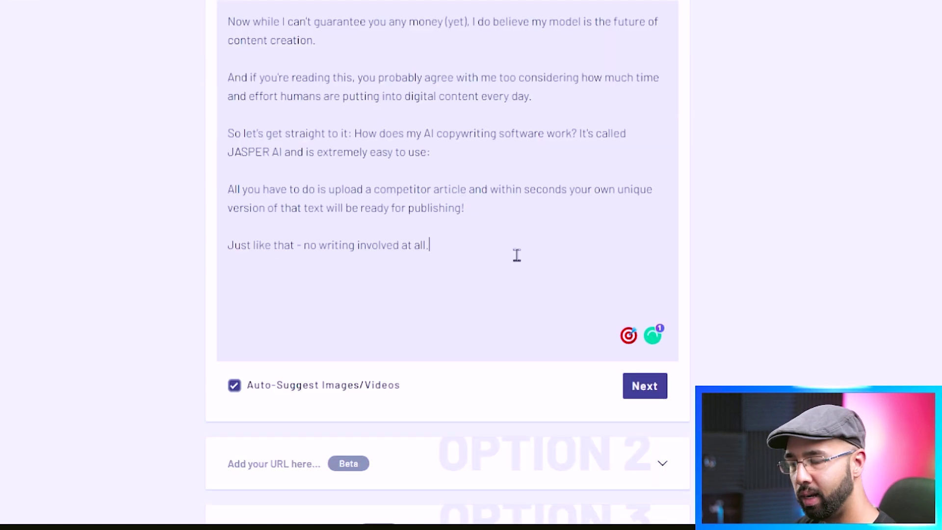
key("ctrl+BackSpace")
key("ctrl+BackSpace")
type("l")
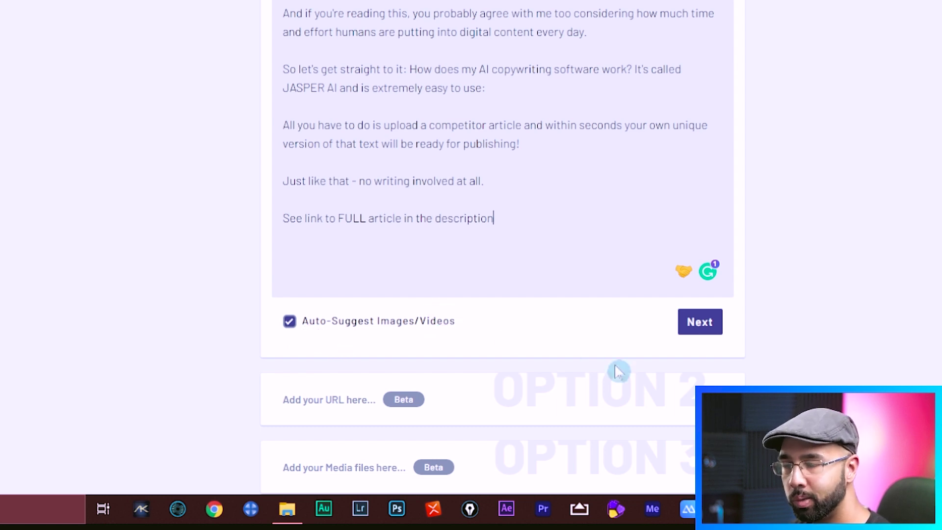
Step: Generate the storyboard from the script and review scenes 1–7
left_click(686, 332)
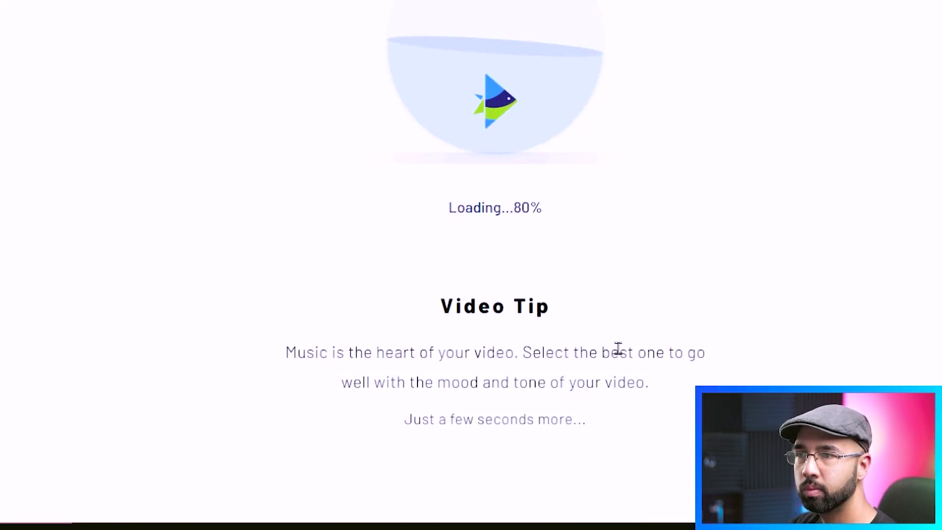
left_click(555, 260)
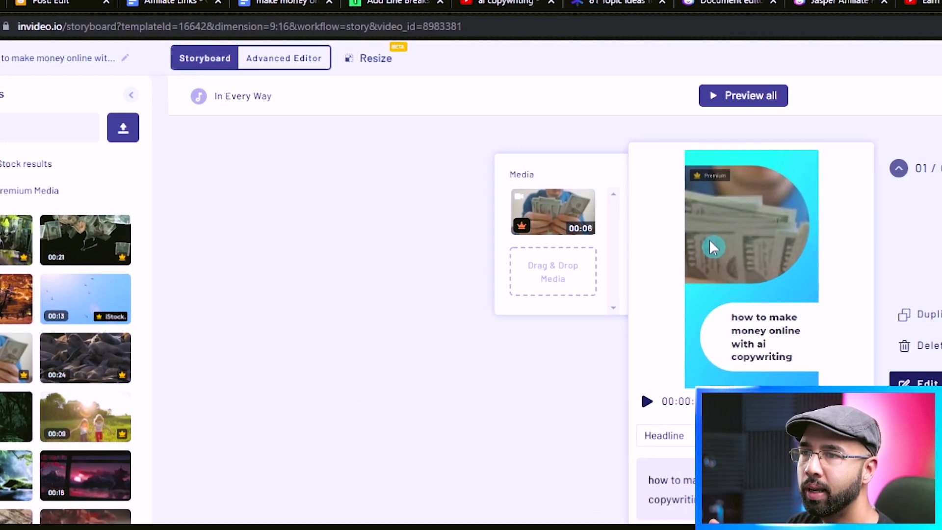
scroll(711, 246, "down", 2)
scroll(692, 227, "up", 2)
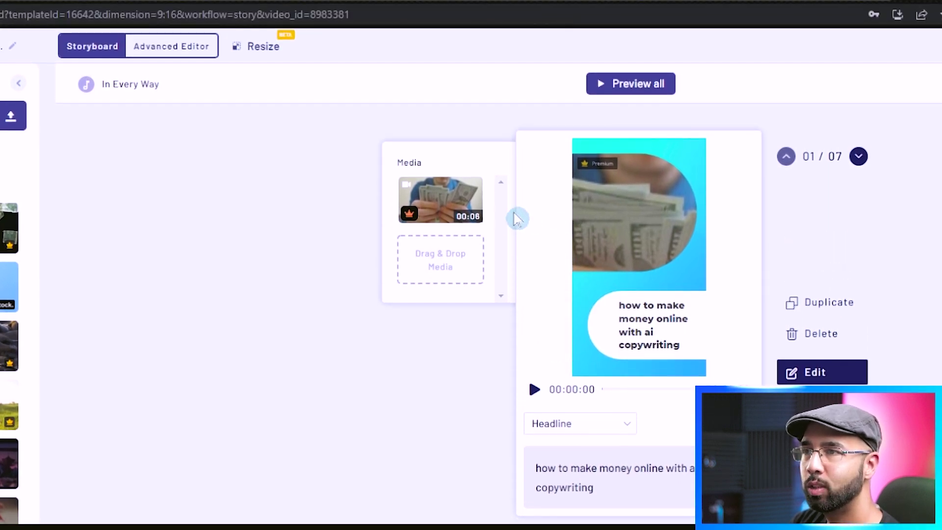
mouse_move(466, 207)
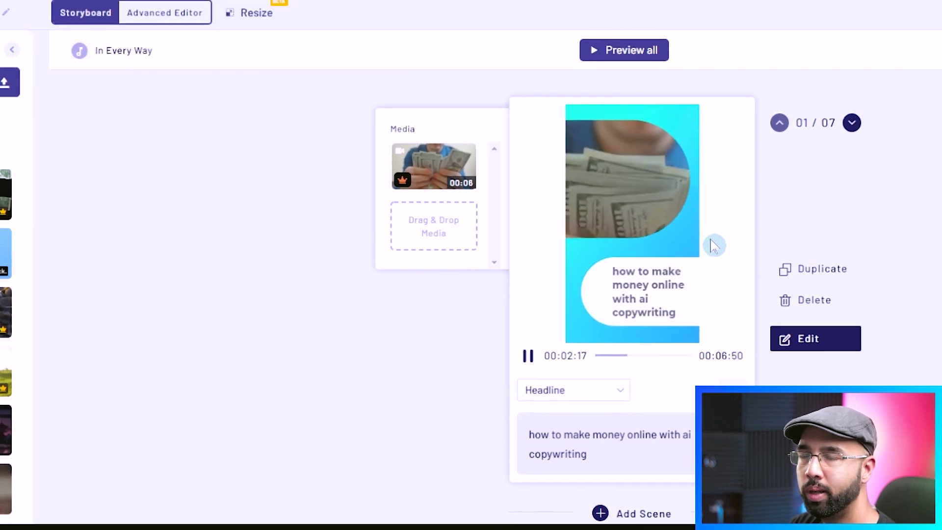
scroll(608, 259, "down", 3)
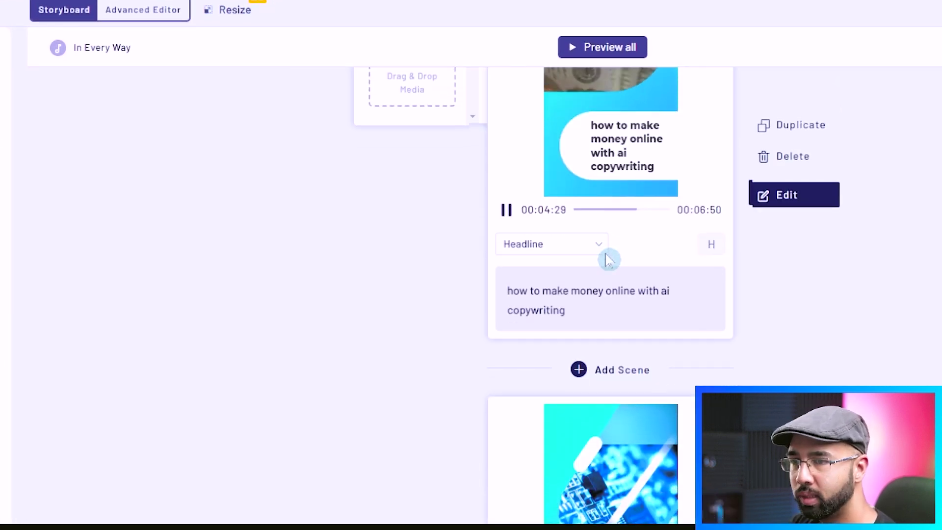
scroll(773, 267, "down", 6)
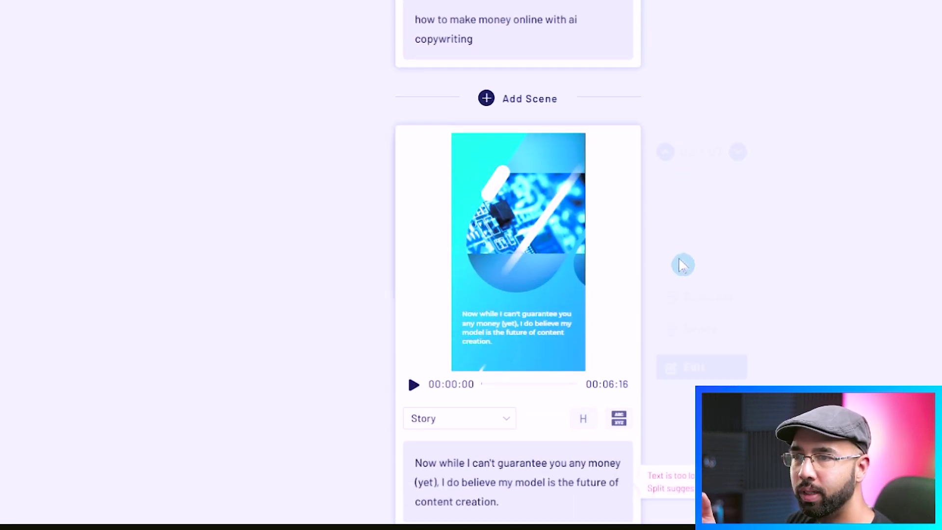
scroll(683, 265, "down", 4)
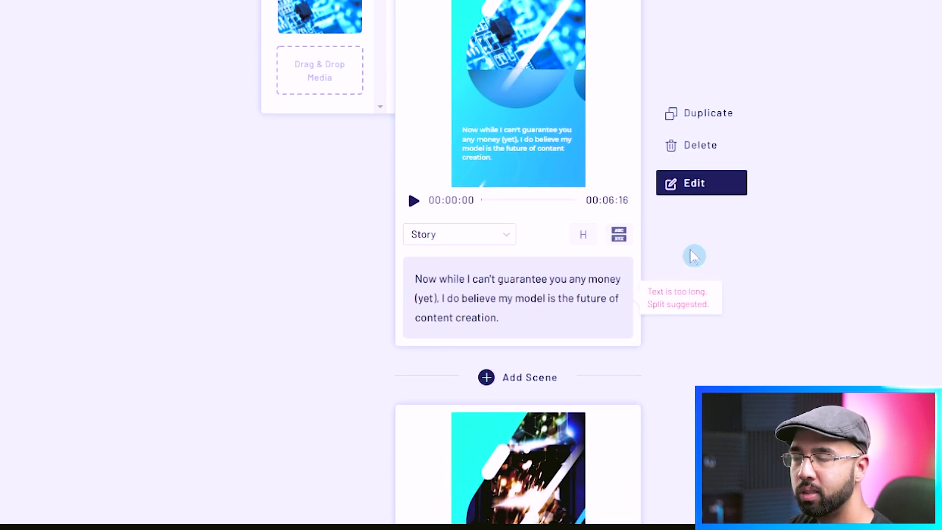
scroll(694, 256, "up", 3)
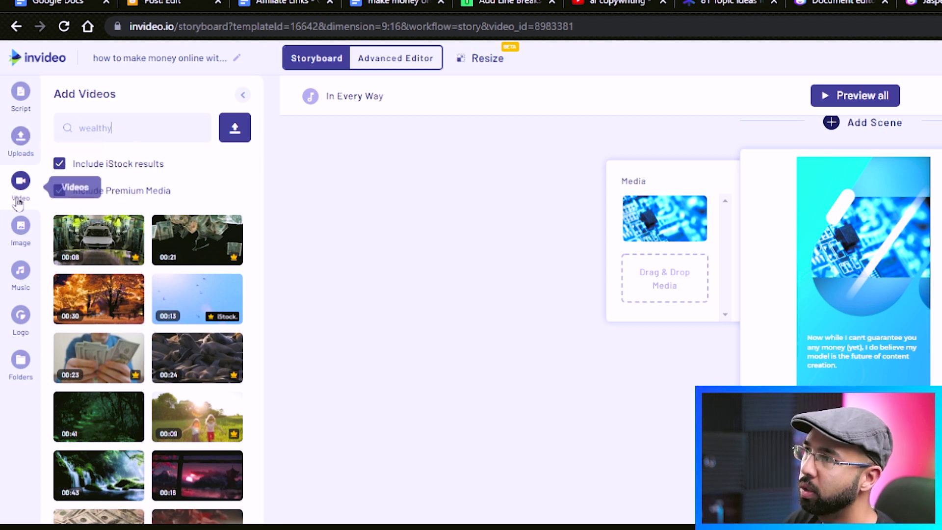
Step: Browse the Image library in the left sidebar
left_click(20, 226)
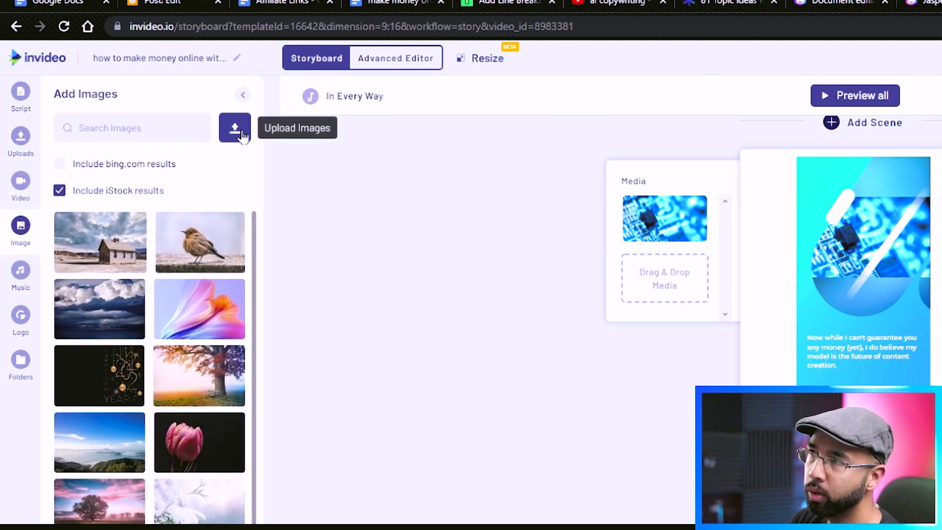
scroll(712, 204, "down", 20)
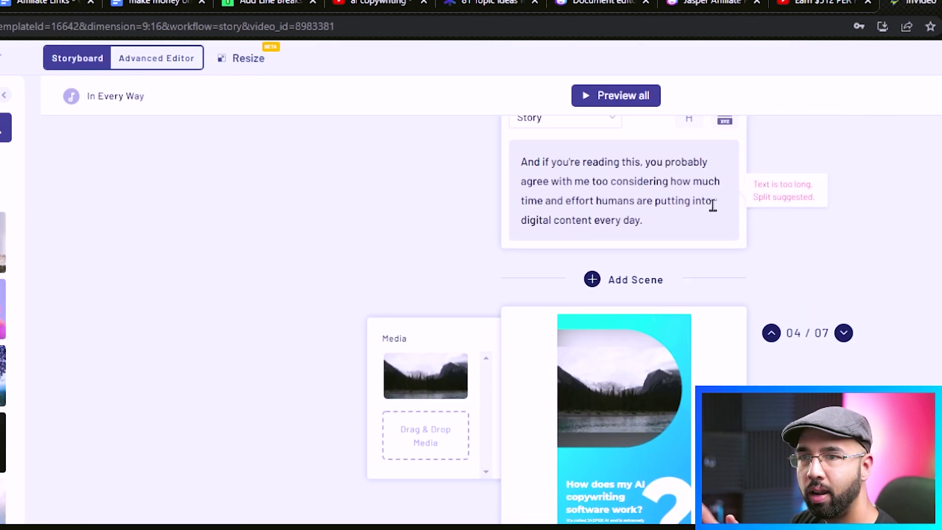
scroll(722, 236, "up", 20)
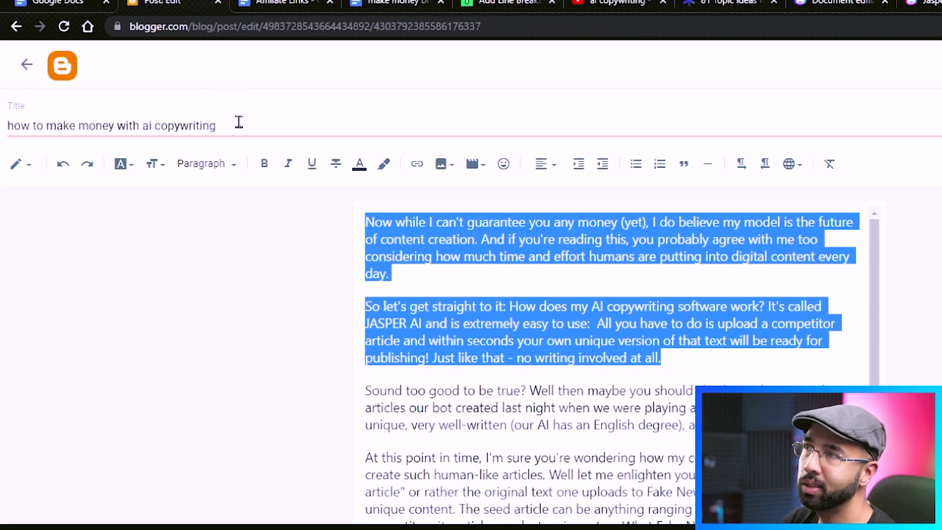
Step: Select the full post title, then work on the #shorts term in the YouTube search query
left_click_drag(239, 122, 1, 148)
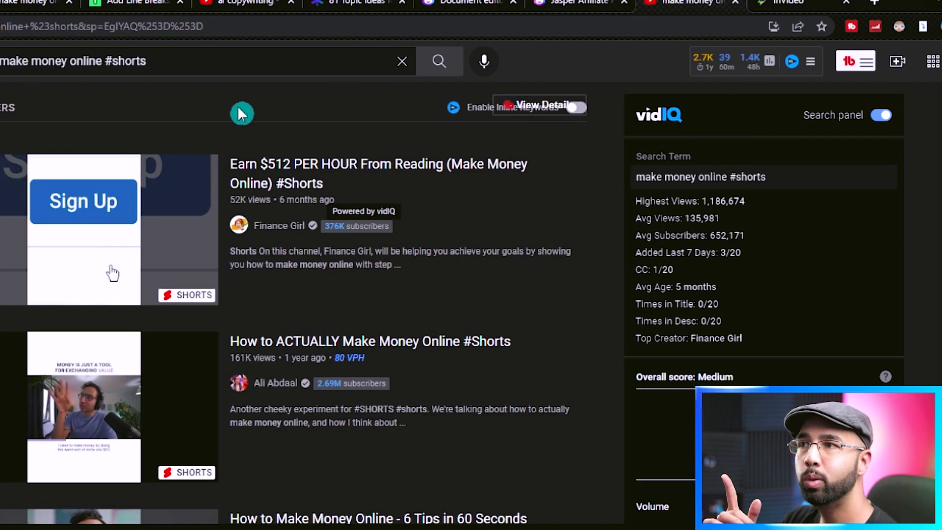
left_click(246, 62)
left_click_drag(246, 62, 202, 72)
left_click(266, 65)
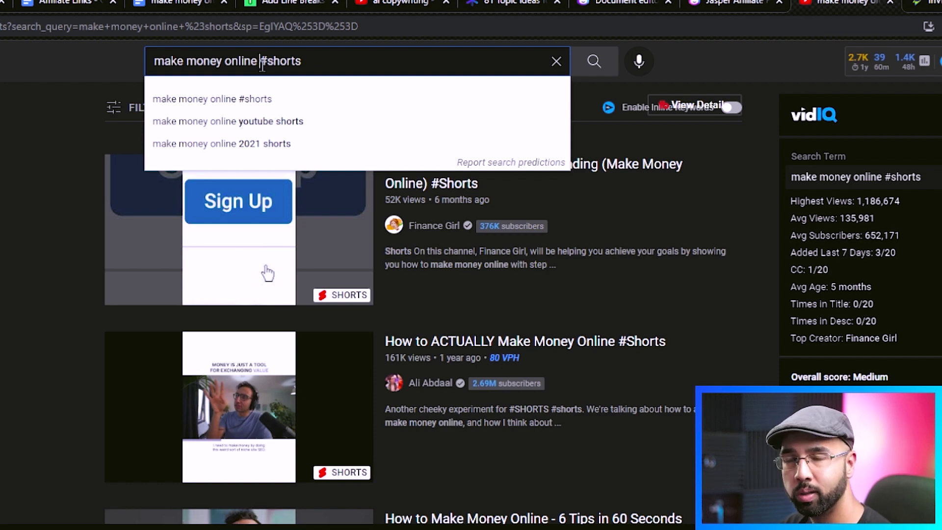
Step: Open the top 'make money online #shorts' Short and show its description
left_click(99, 93)
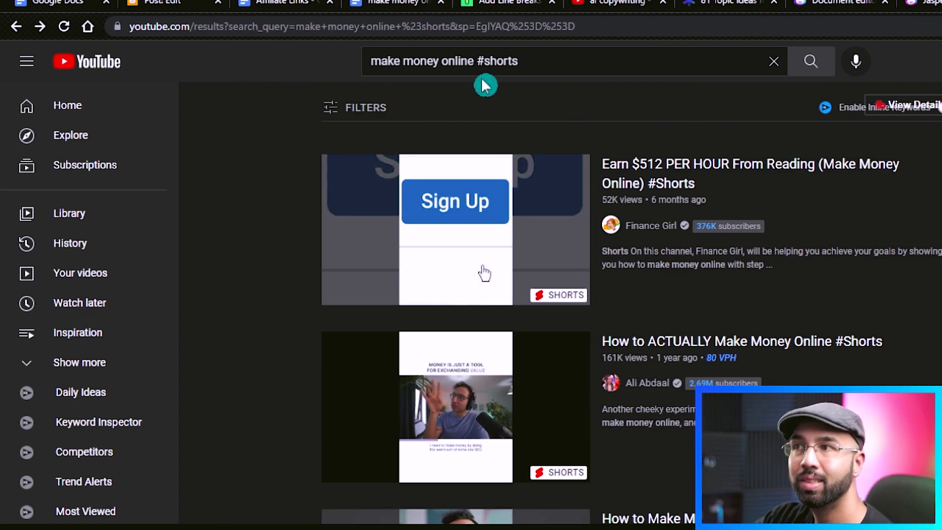
scroll(486, 86, "down", 10)
scroll(484, 111, "up", 10)
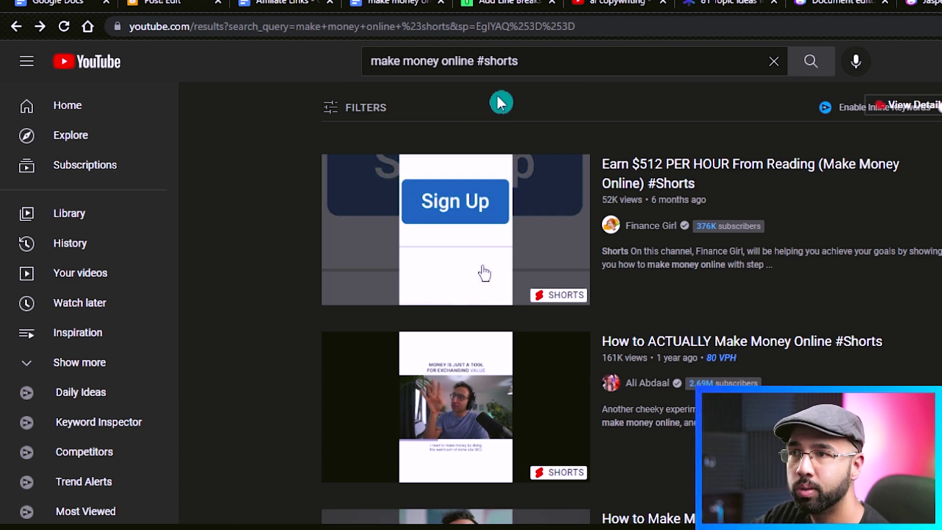
left_click(633, 180)
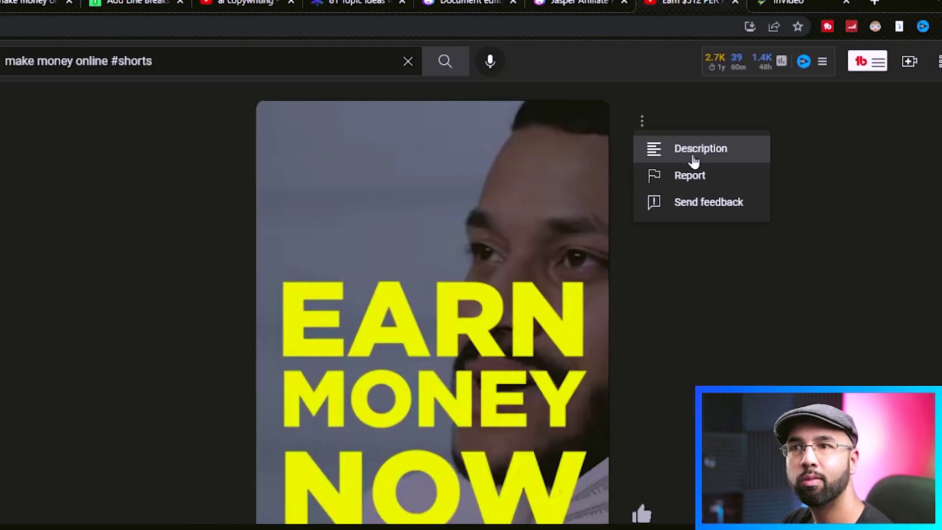
left_click(694, 162)
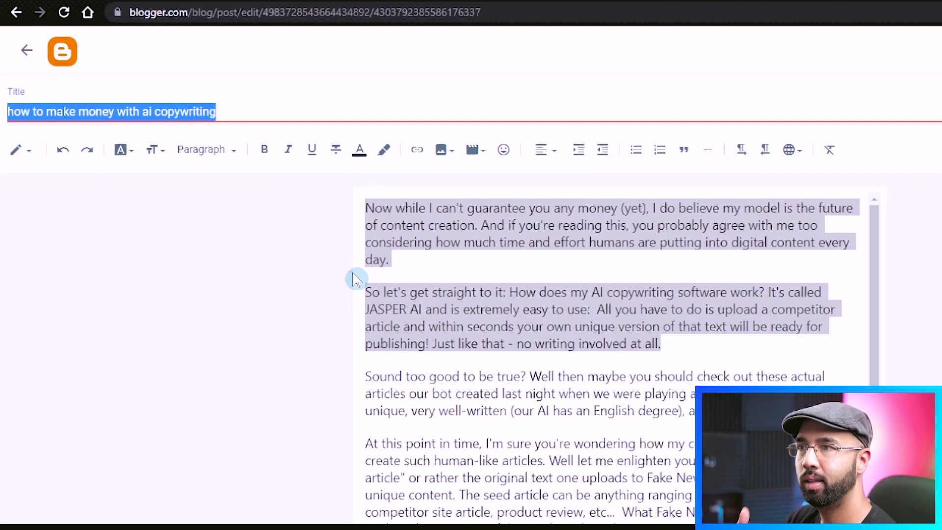
Step: Select the jasper.ai affiliate link in the post's 'Grab your free trial' line
left_click(587, 318)
scroll(588, 318, "down", 5)
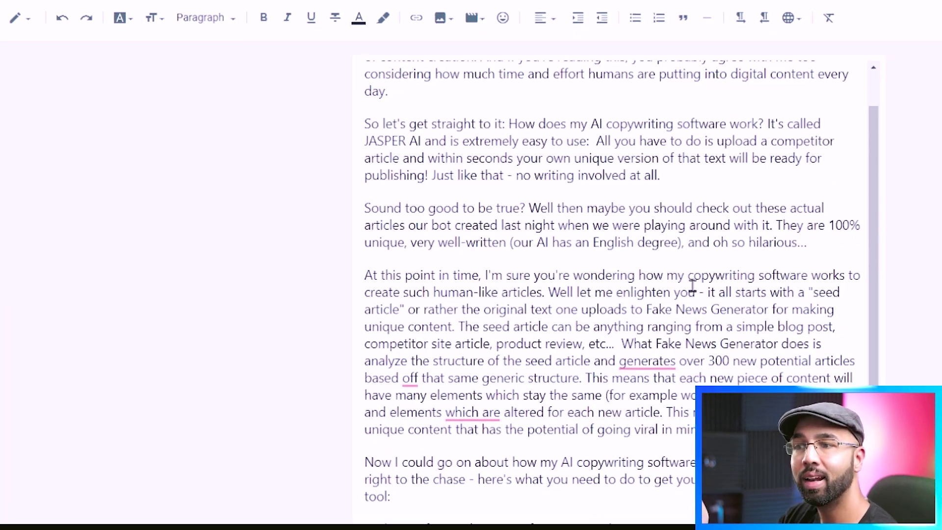
left_click_drag(259, 439, 567, 426)
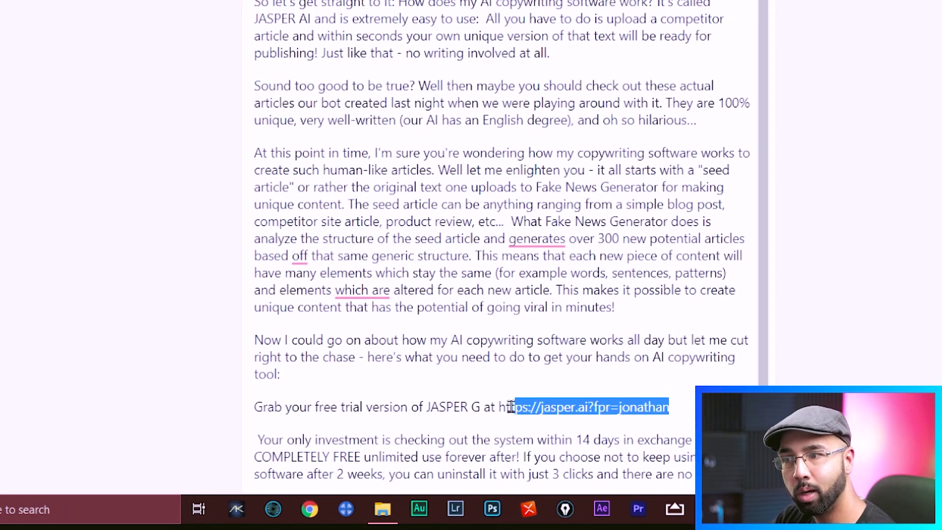